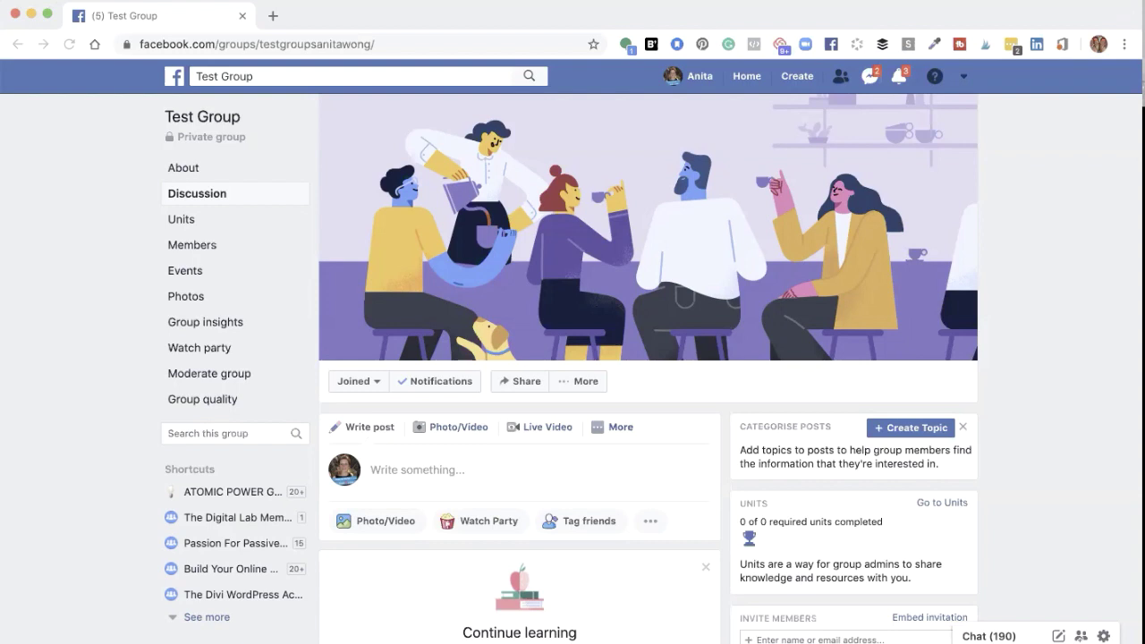
Step: Open the Test Group's settings for editing and go to the Linked Pages section
{"action": "left_click", "coordinate": [574, 383]}
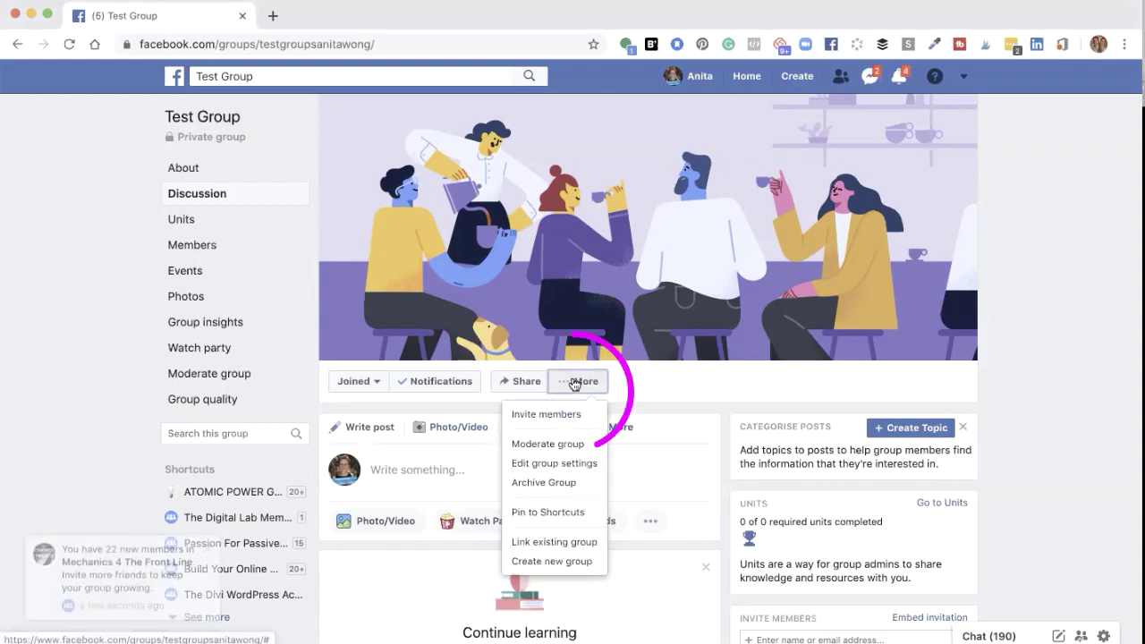
{"action": "left_click", "coordinate": [556, 465]}
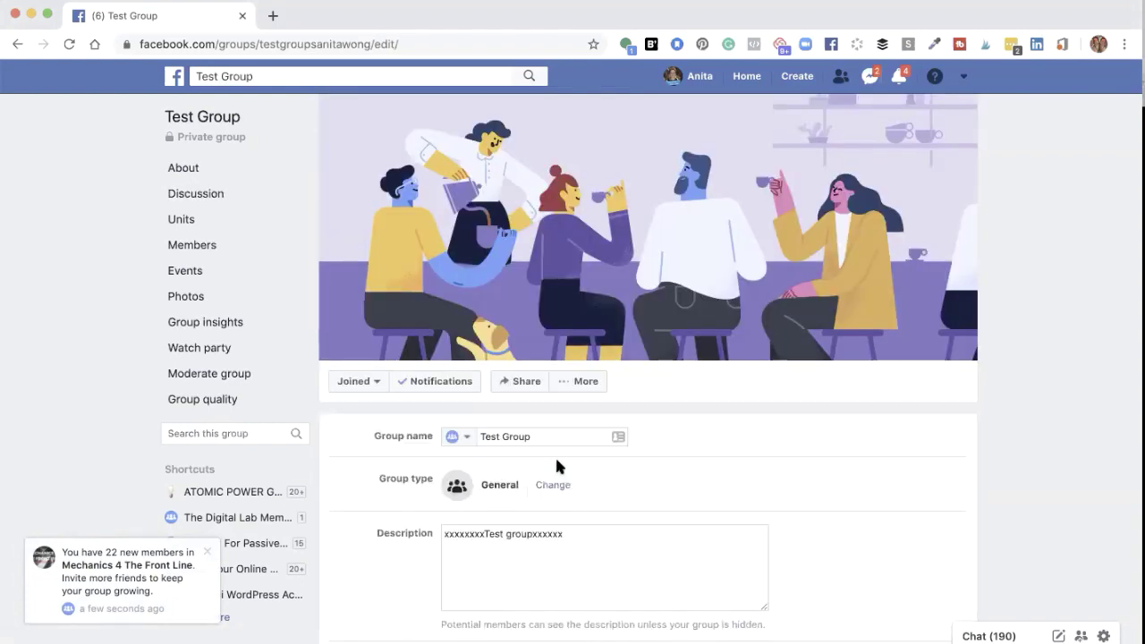
{"action": "scroll", "coordinate": [554, 454], "scroll_direction": "down", "scroll_amount": 3}
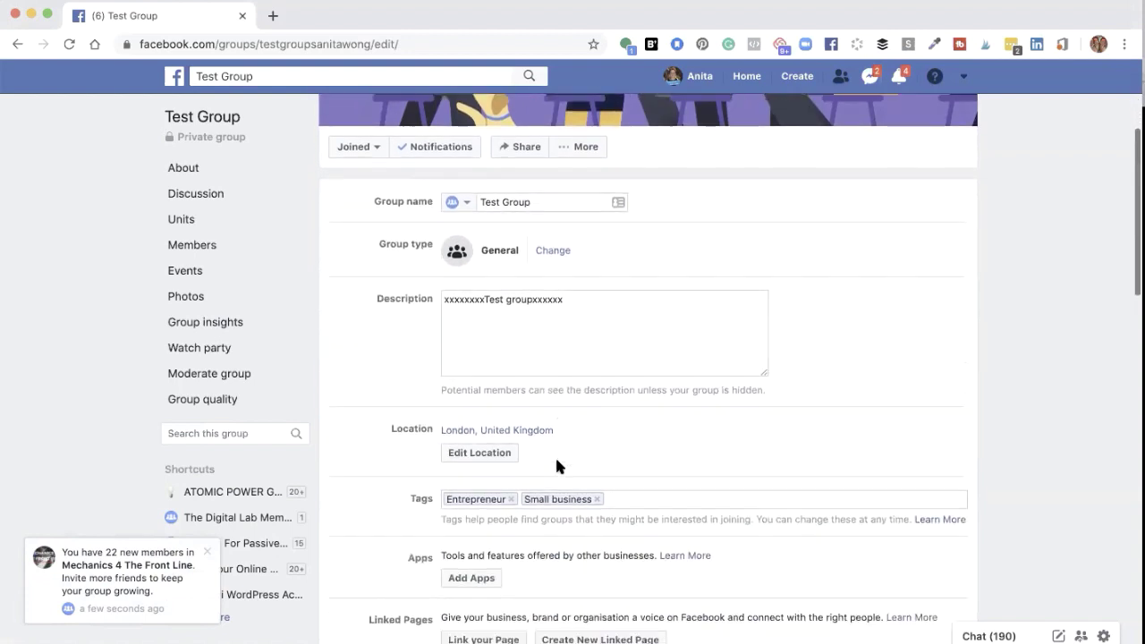
{"action": "scroll", "coordinate": [556, 465], "scroll_direction": "down", "scroll_amount": 3}
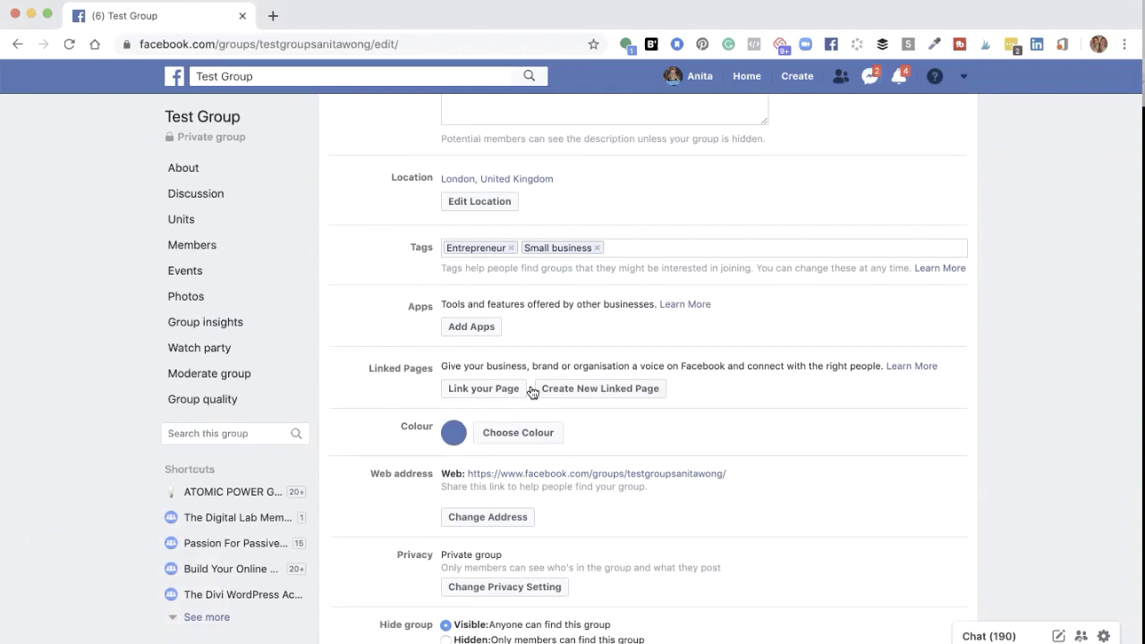
Step: Link the digital strategist's business Page to the group and finish the page selection
{"action": "left_click", "coordinate": [483, 436]}
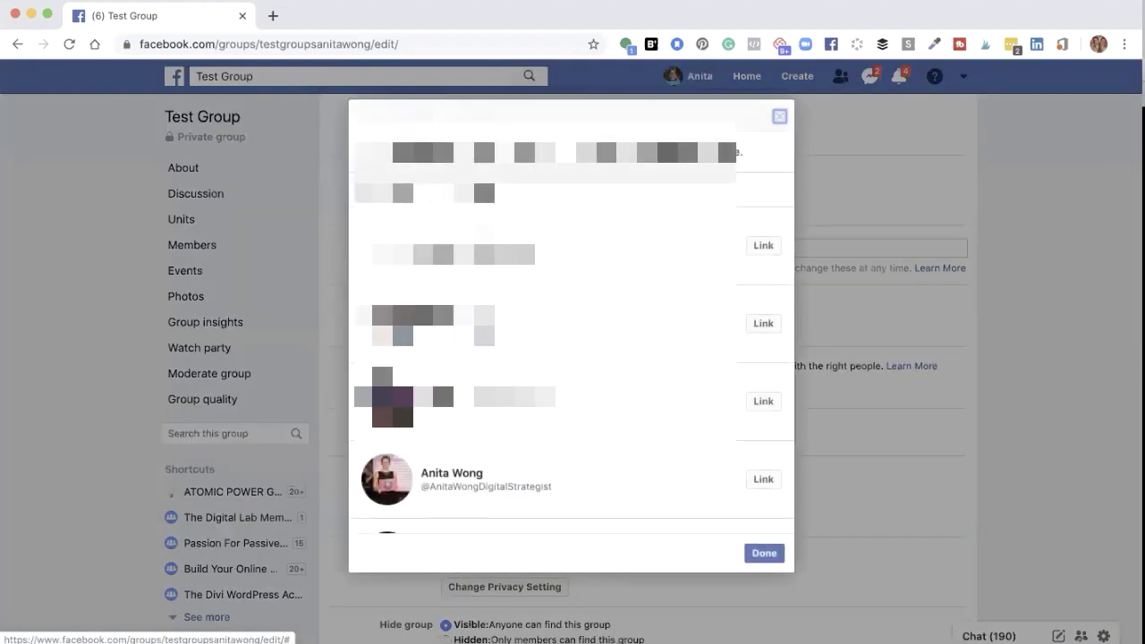
{"action": "scroll", "coordinate": [396, 369], "scroll_direction": "down", "scroll_amount": 5}
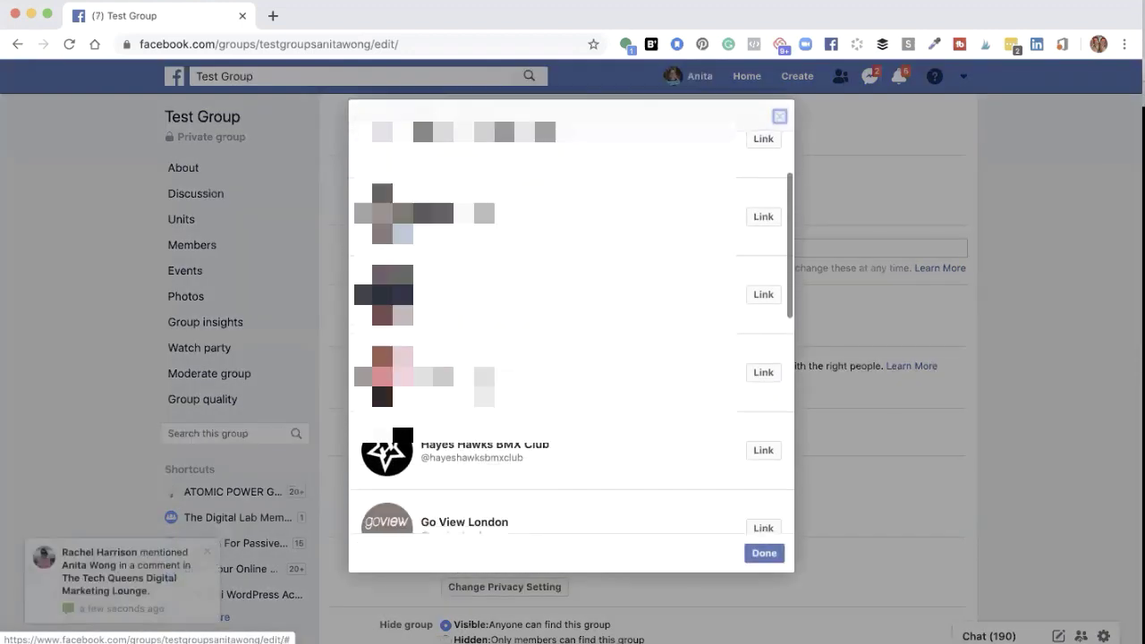
{"action": "scroll", "coordinate": [397, 226], "scroll_direction": "down", "scroll_amount": 1}
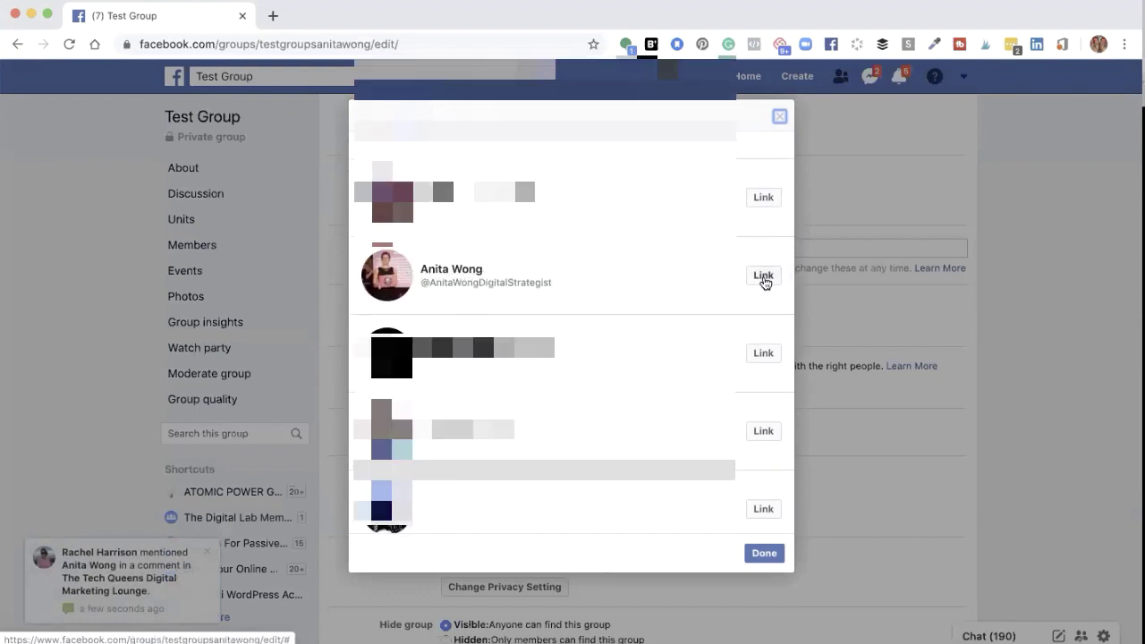
{"action": "left_click", "coordinate": [761, 280]}
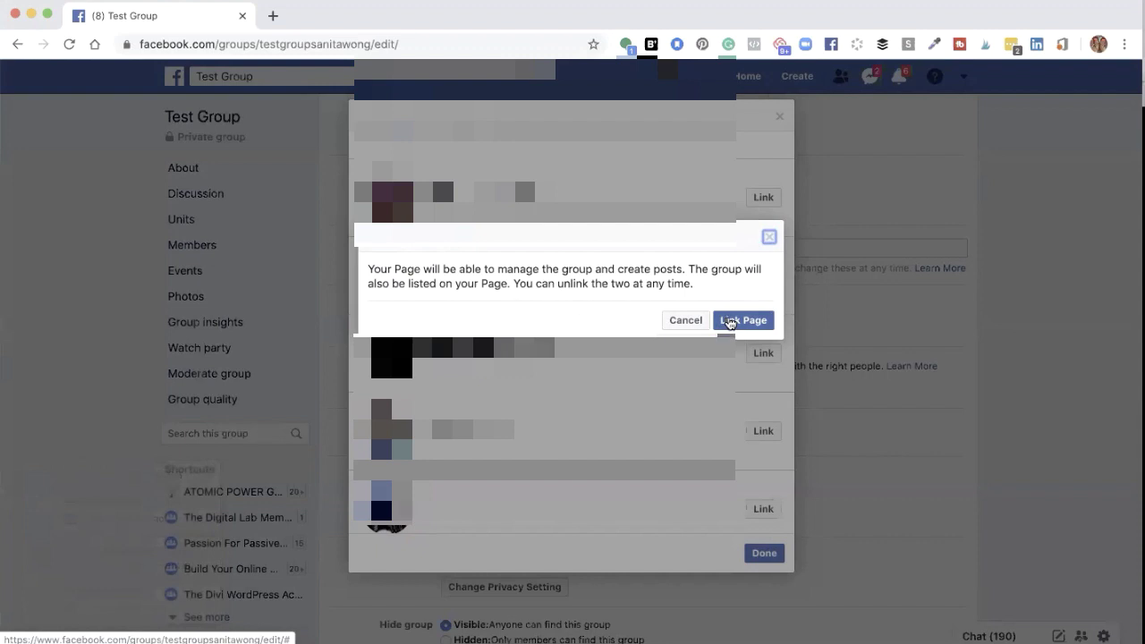
{"action": "left_click", "coordinate": [729, 320]}
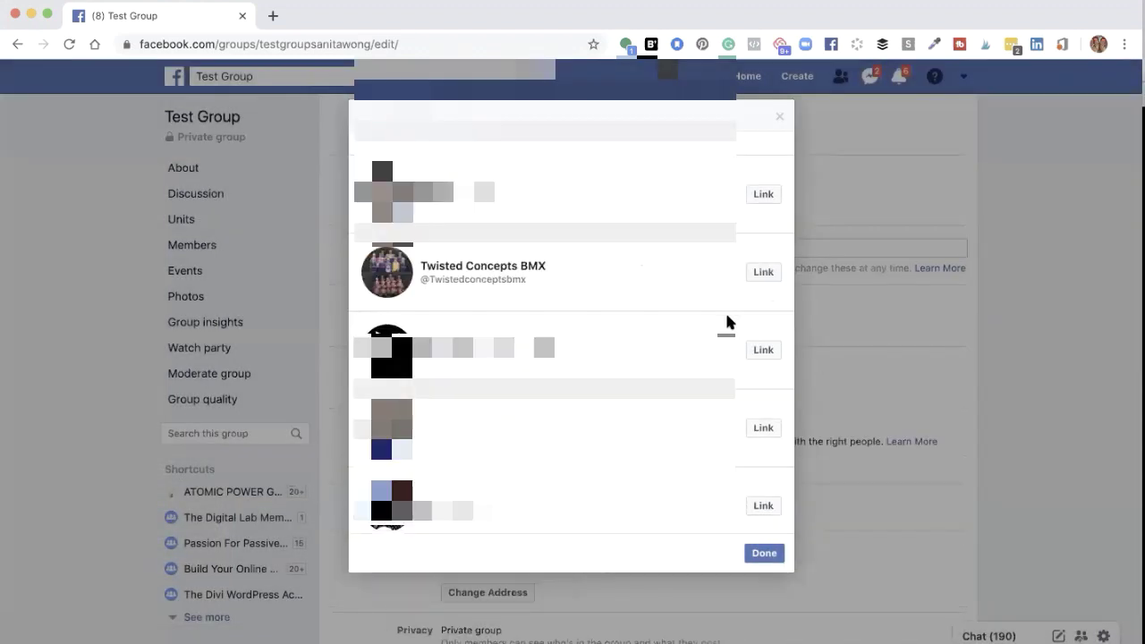
{"action": "left_click", "coordinate": [764, 555]}
Step: Save the group settings and reload the group page
{"action": "scroll", "coordinate": [760, 557], "scroll_direction": "down", "scroll_amount": 2}
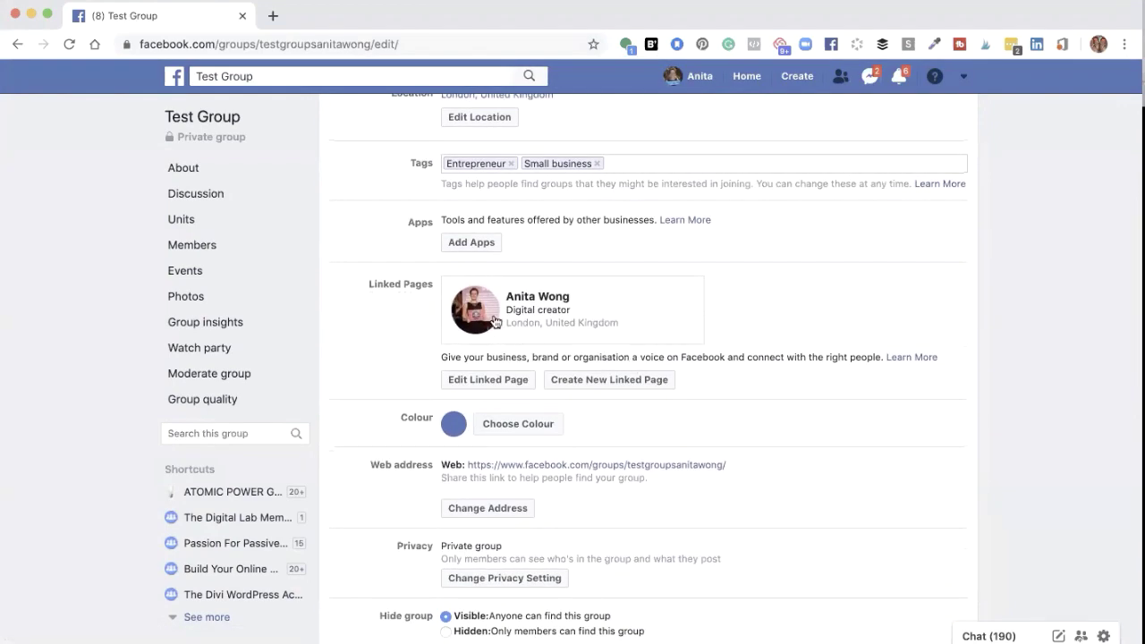
{"action": "scroll", "coordinate": [599, 412], "scroll_direction": "down", "scroll_amount": 10}
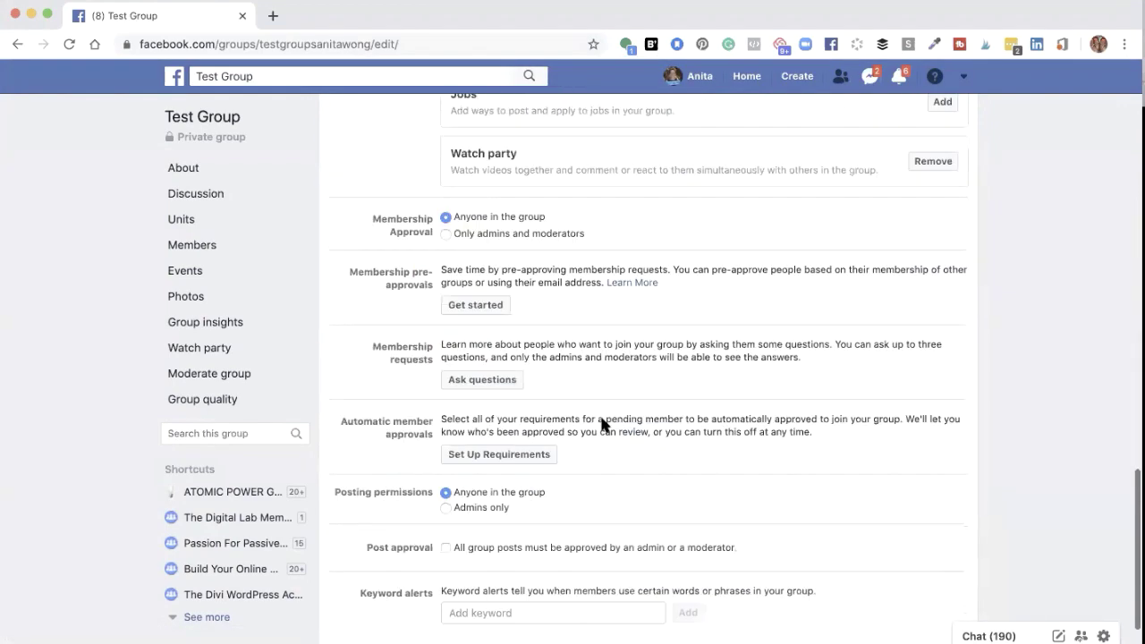
{"action": "left_click", "coordinate": [462, 608]}
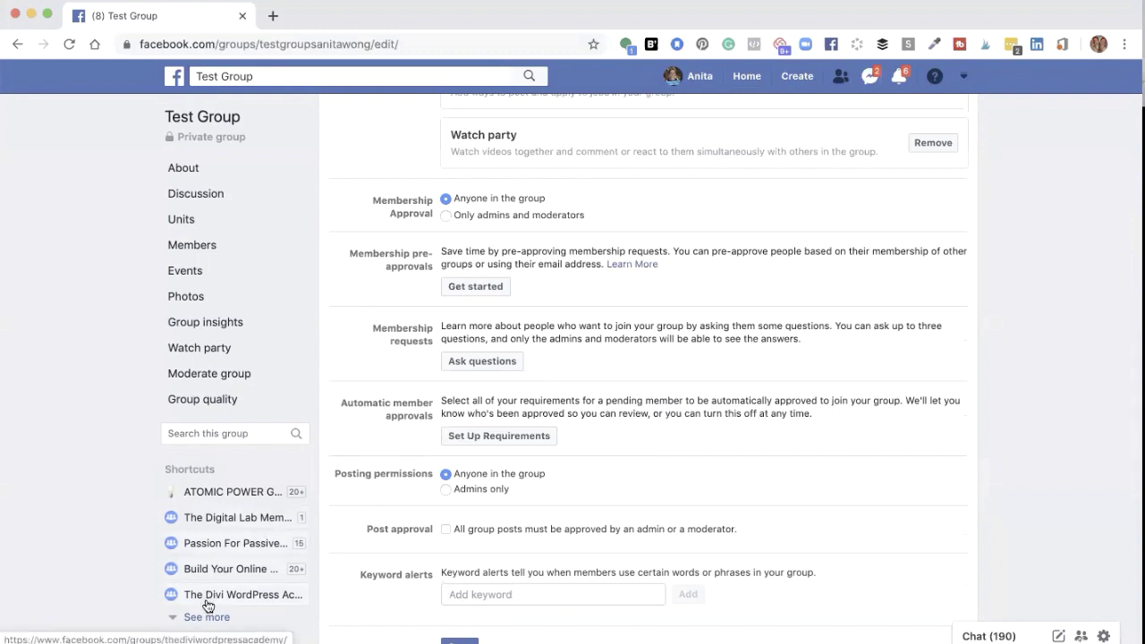
{"action": "left_click", "coordinate": [70, 44]}
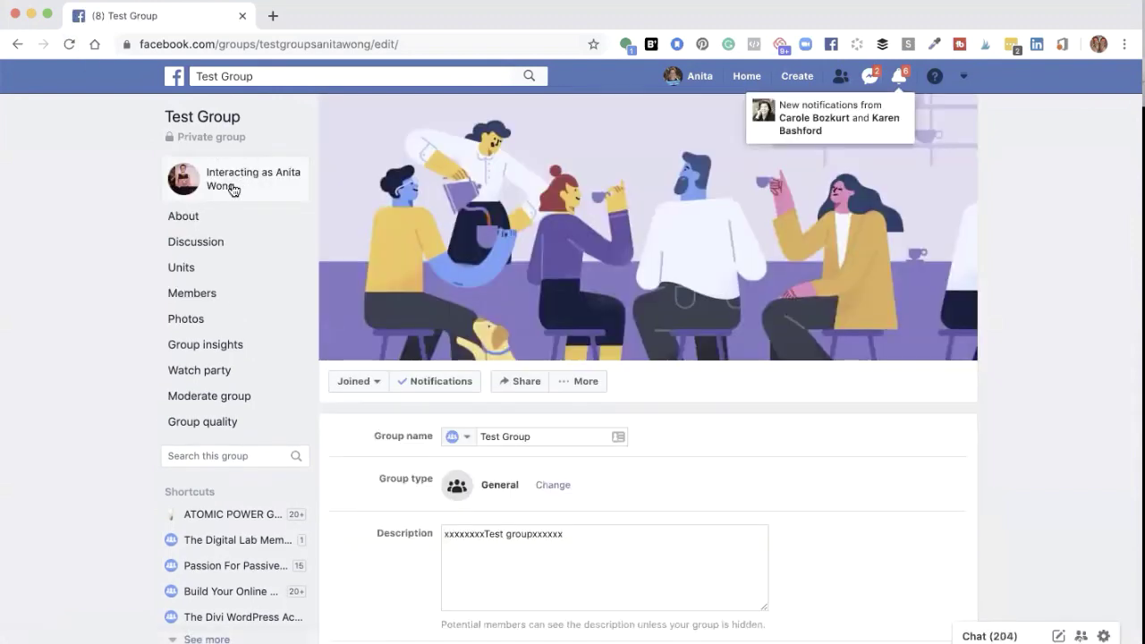
Step: Check the profile and Page choices for interacting in the group, and look over the linked business Page
{"action": "left_click", "coordinate": [232, 186]}
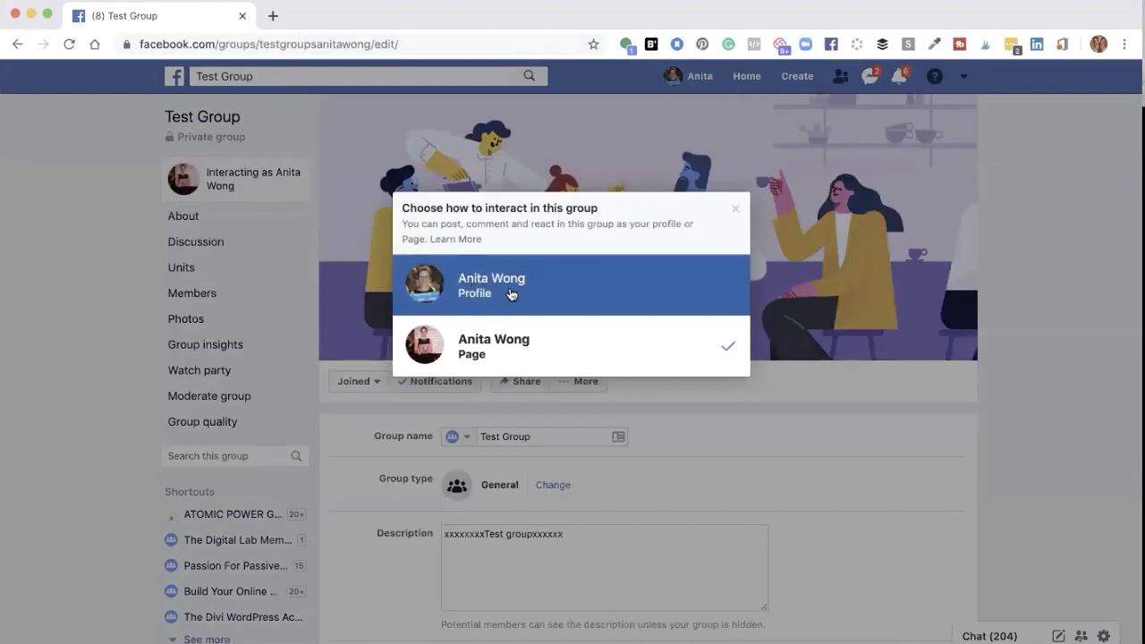
{"action": "left_click", "coordinate": [735, 208]}
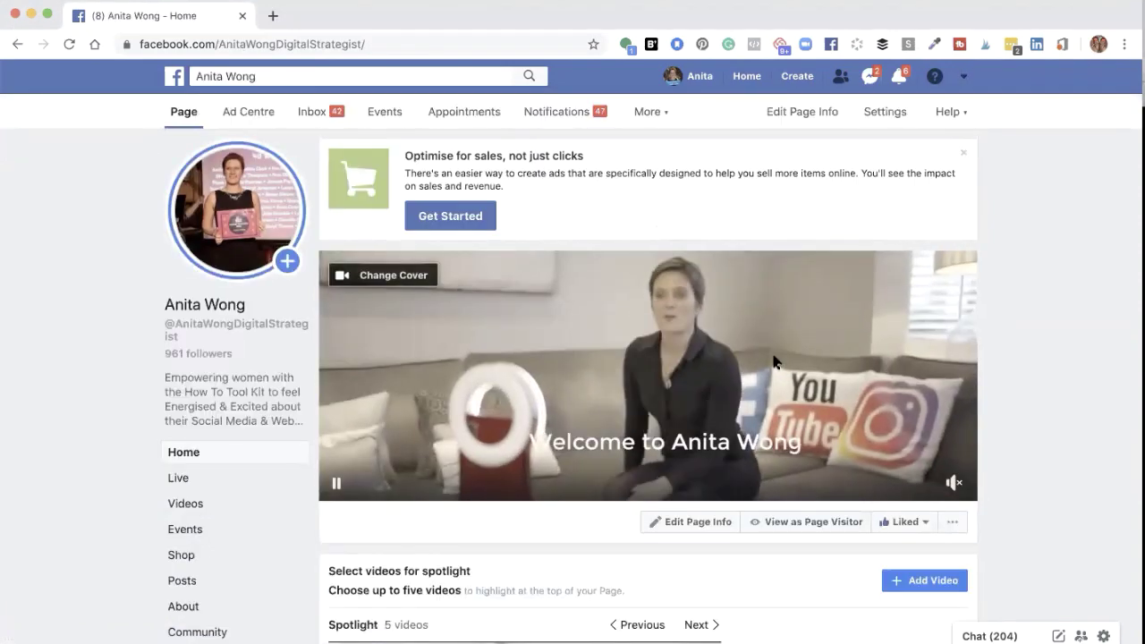
{"action": "scroll", "coordinate": [771, 349], "scroll_direction": "down", "scroll_amount": 5}
{"action": "scroll", "coordinate": [864, 478], "scroll_direction": "down", "scroll_amount": 6}
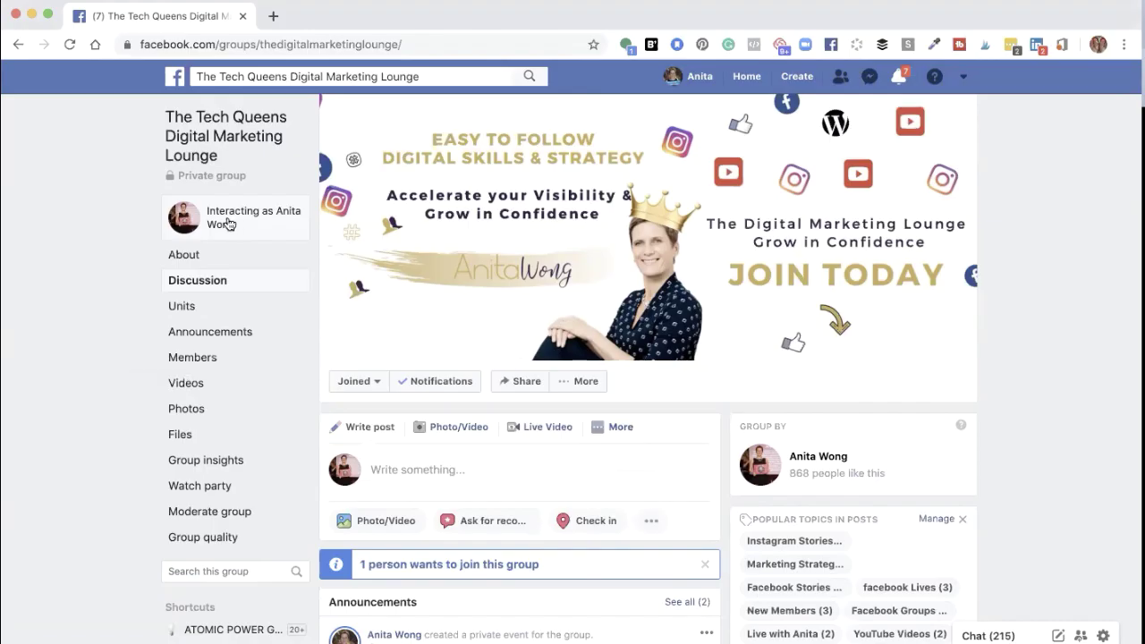
Step: Draft a post reading "Writing an update" as the Page in The Tech Queens Digital Marketing Lounge group
{"action": "scroll", "coordinate": [448, 274], "scroll_direction": "down", "scroll_amount": 3}
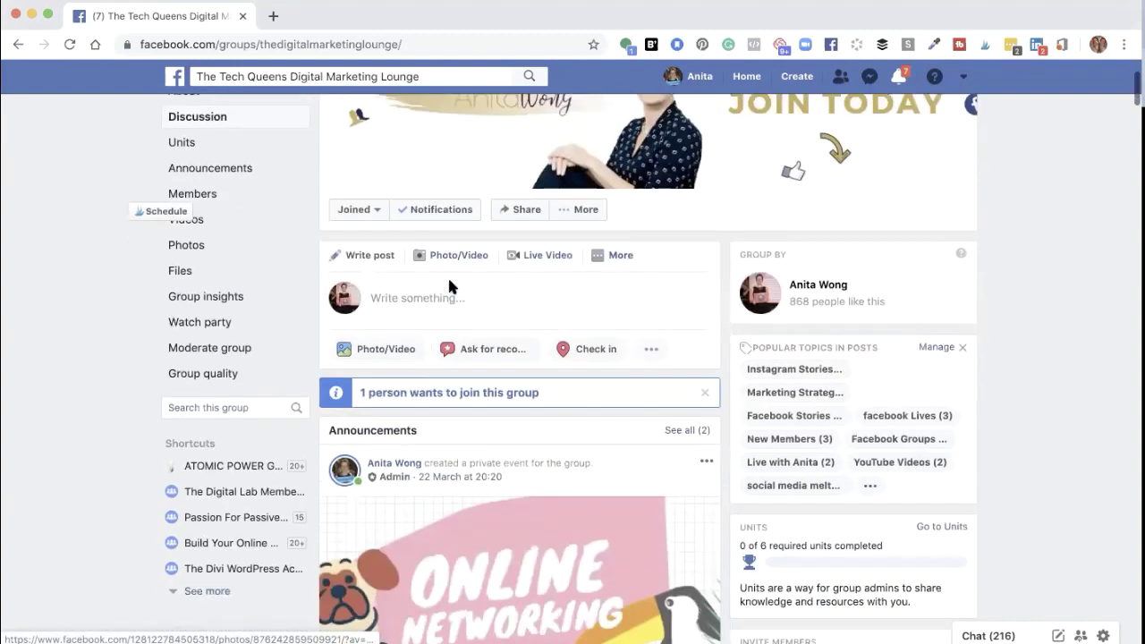
{"action": "left_click", "coordinate": [406, 296]}
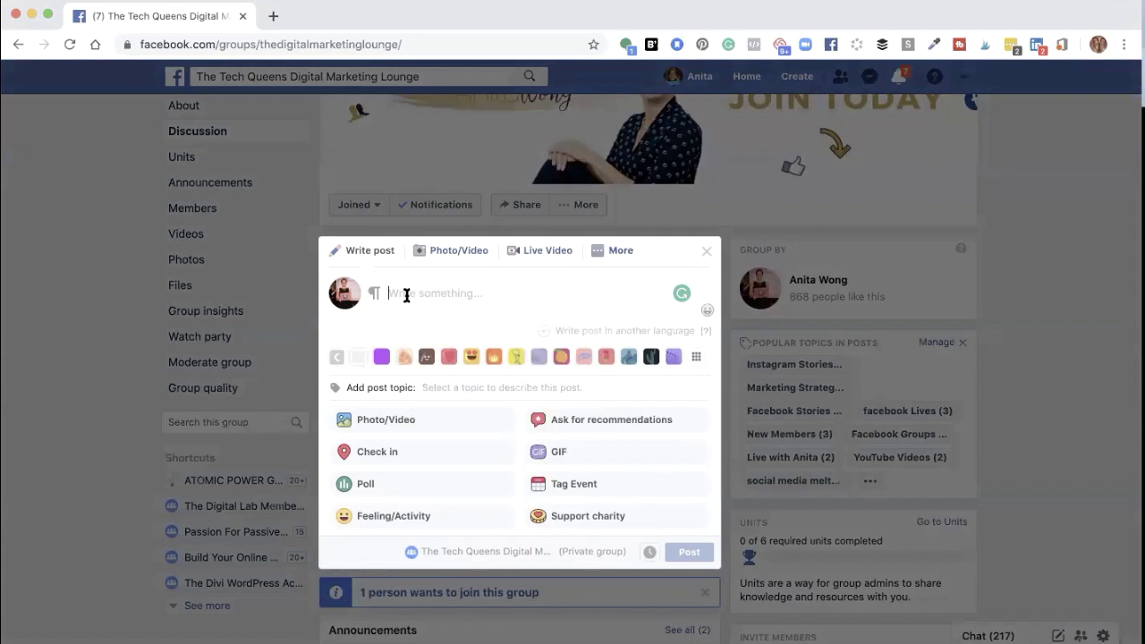
{"action": "type", "text": "I"}
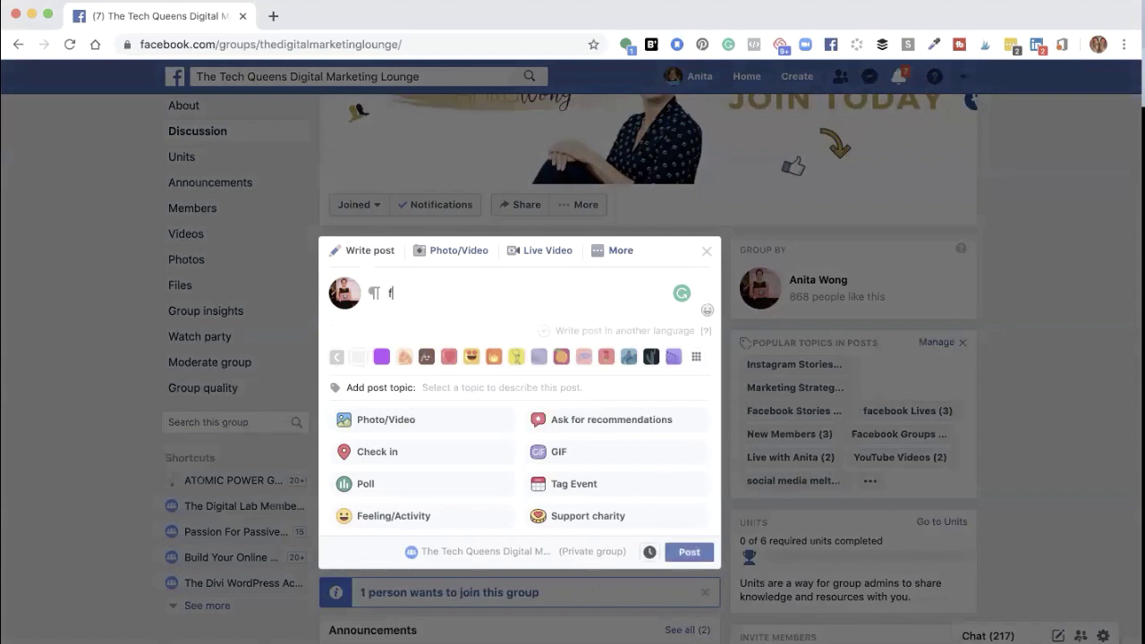
{"action": "key", "text": "BackSpace"}
{"action": "type", "text": "Writing an update"}
{"action": "scroll", "coordinate": [537, 310], "scroll_direction": "down", "scroll_amount": 2}
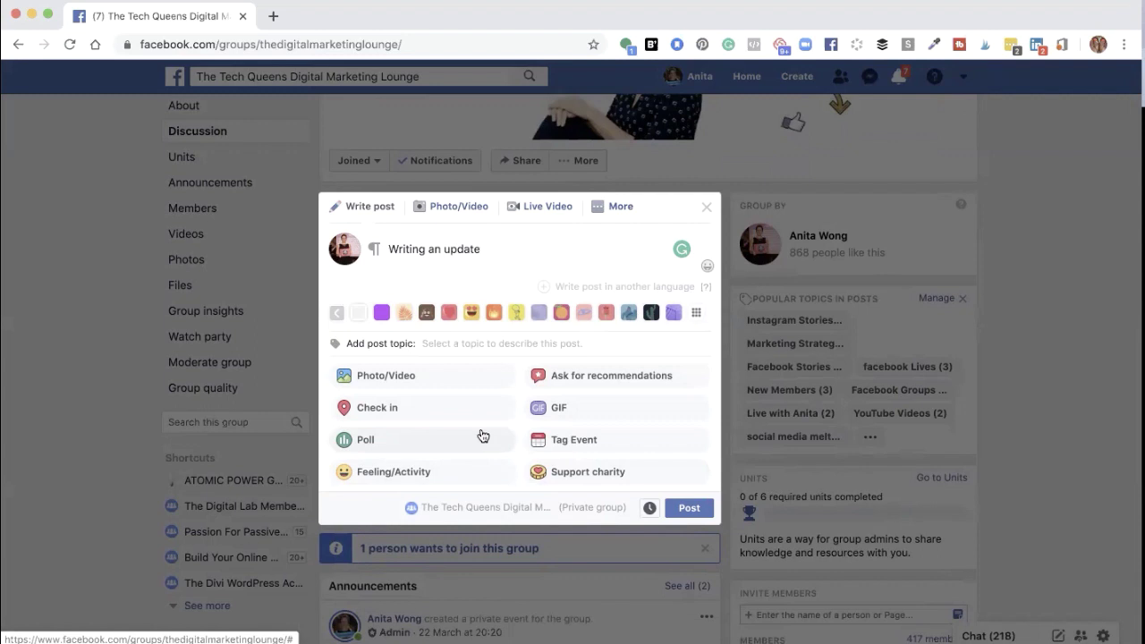
Step: Delete the draft text "Writing an update" and close the post composer
{"action": "left_click_drag", "start_coordinate": [483, 247], "coordinate": [358, 247]}
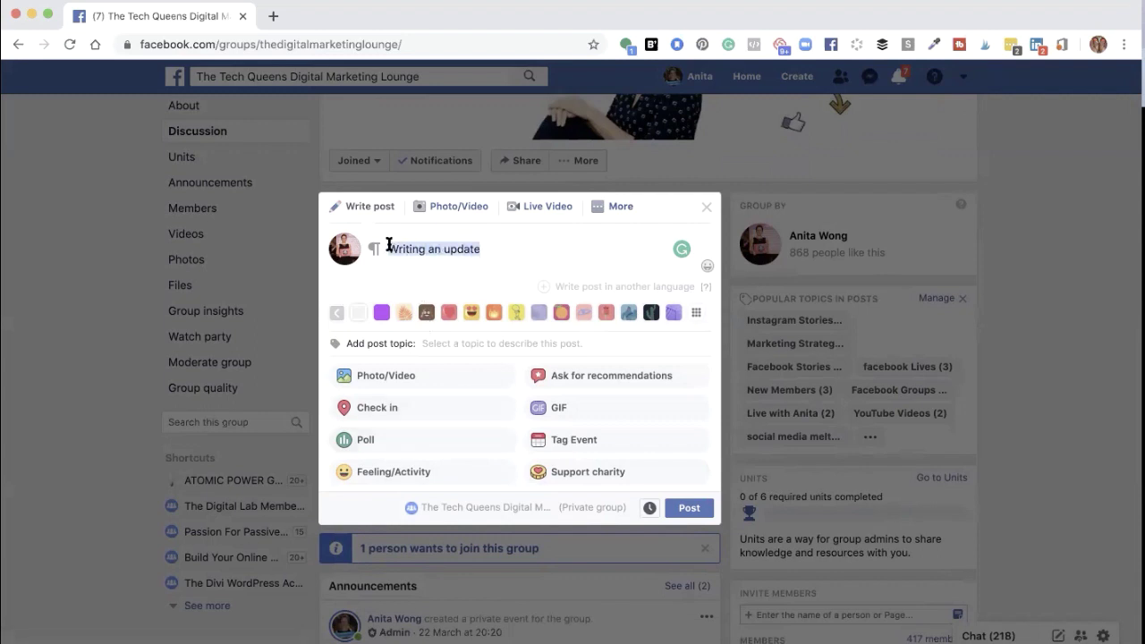
{"action": "key", "text": "BackSpace"}
{"action": "left_click", "coordinate": [621, 206]}
{"action": "left_click", "coordinate": [706, 208]}
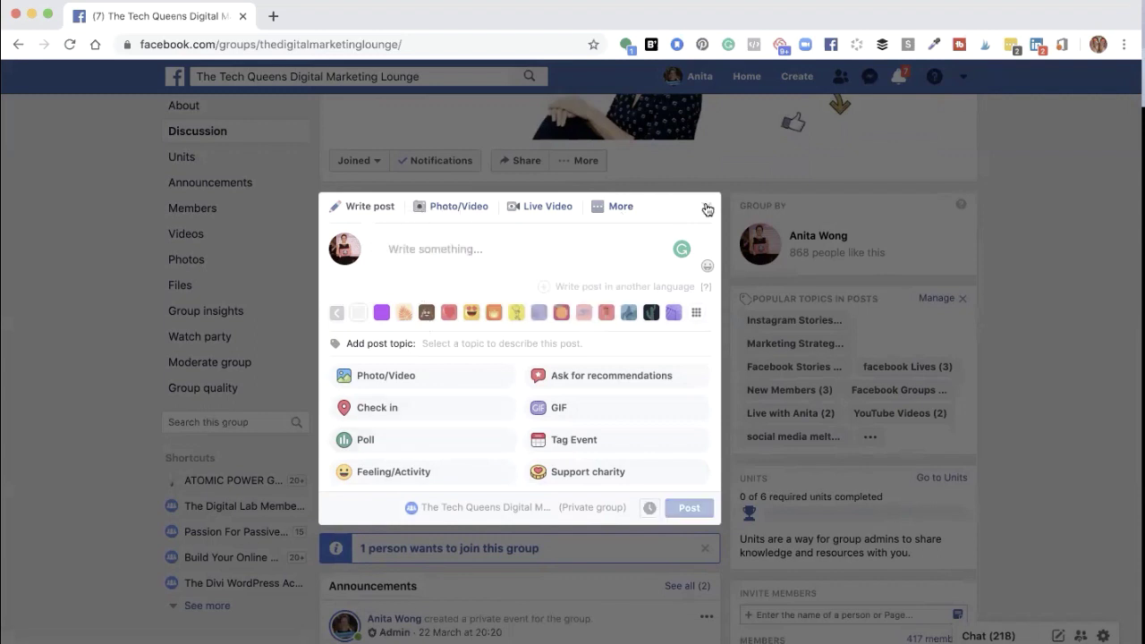
{"action": "left_click", "coordinate": [706, 208]}
Step: Switch the interaction identity in the group from the Page to the personal profile
{"action": "scroll", "coordinate": [247, 258], "scroll_direction": "up", "scroll_amount": 5}
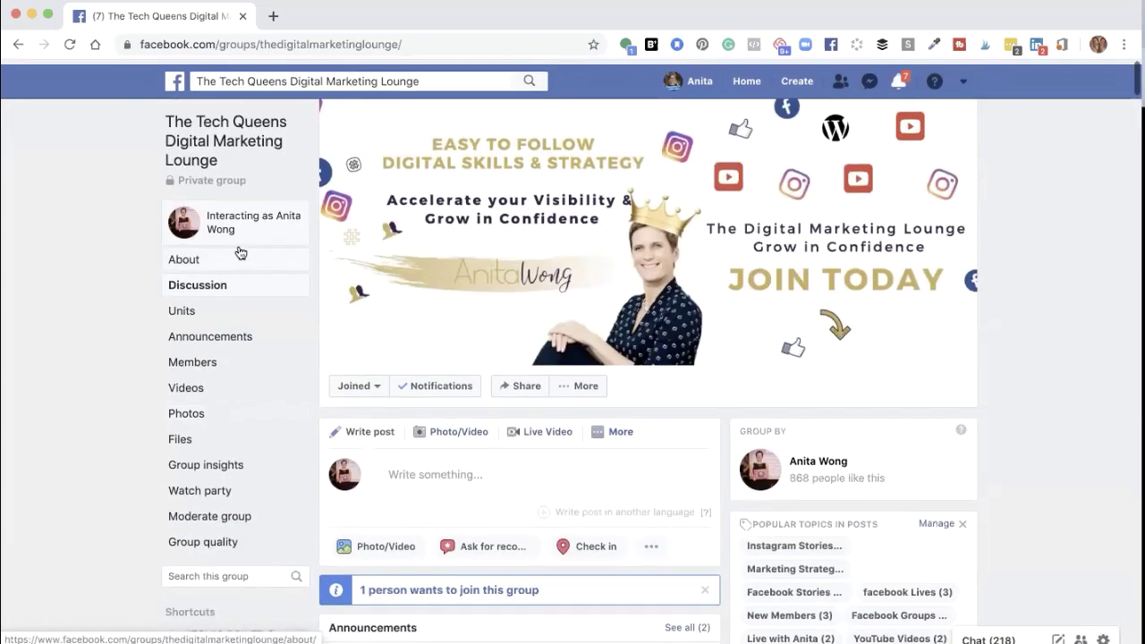
{"action": "left_click", "coordinate": [226, 216]}
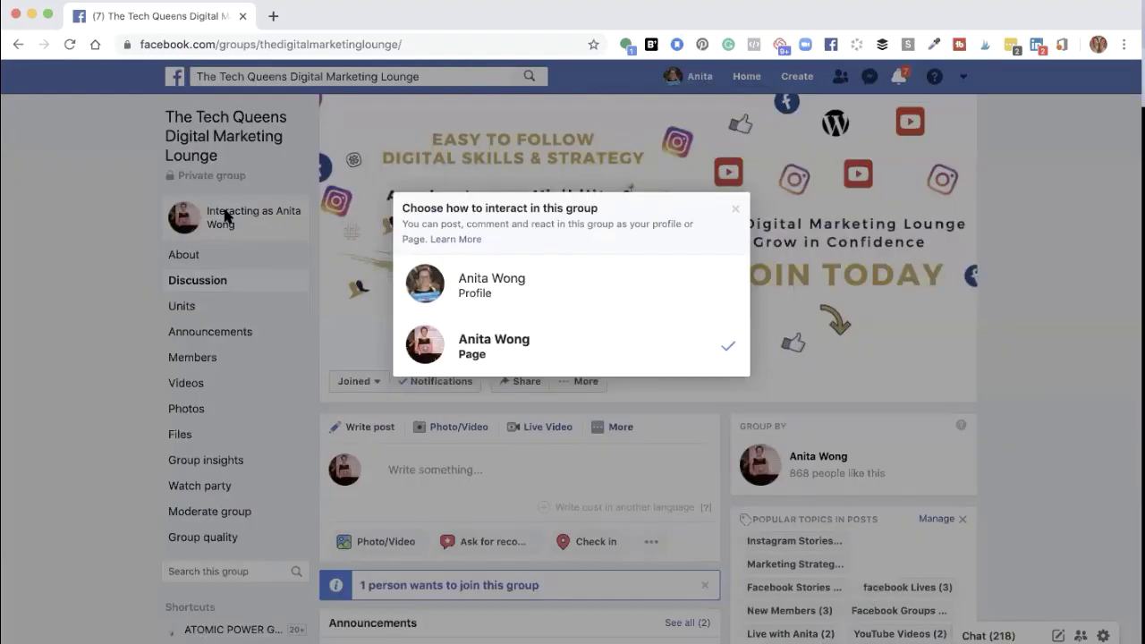
{"action": "left_click", "coordinate": [507, 288]}
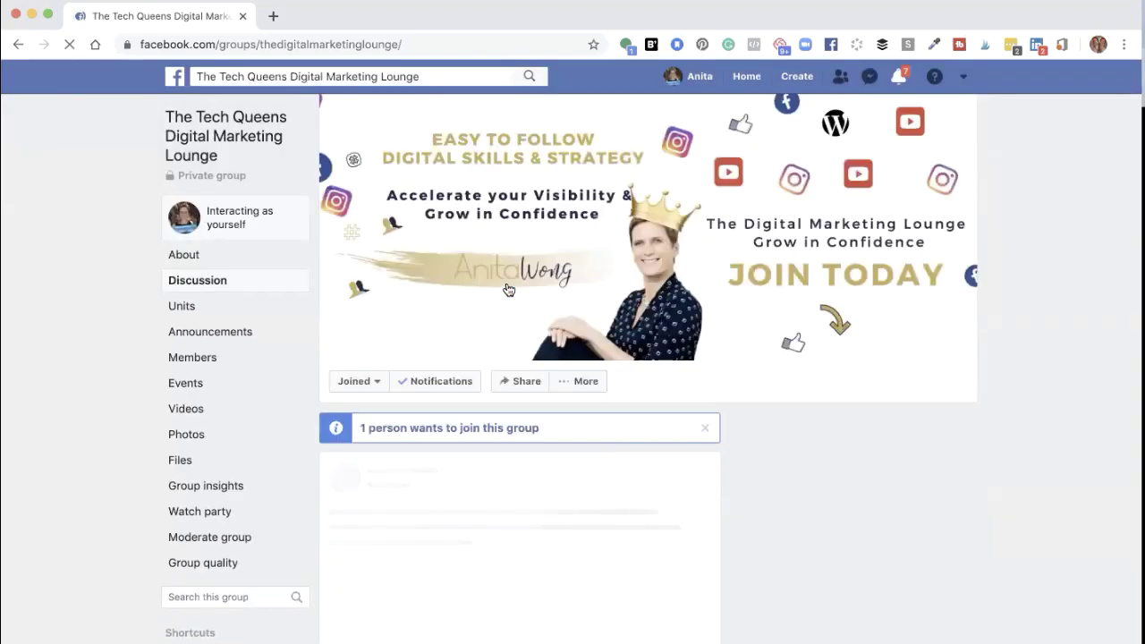
Step: Draft a group post reading "Writing an update" as the personal profile and leave the composer without posting
{"action": "scroll", "coordinate": [508, 290], "scroll_direction": "down", "scroll_amount": 2}
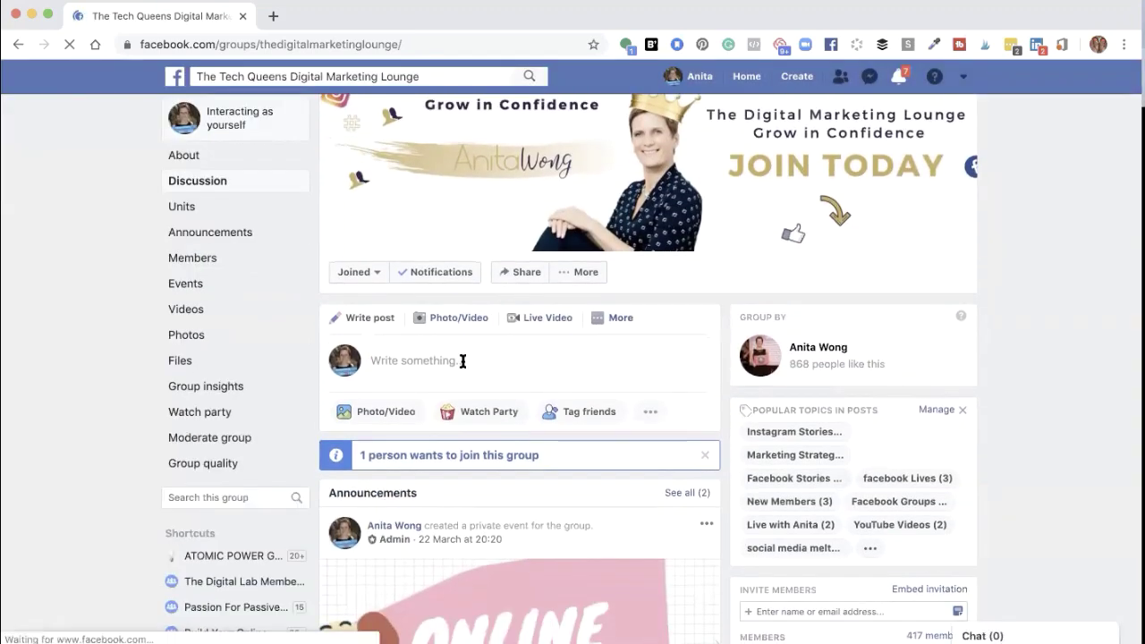
{"action": "left_click", "coordinate": [463, 359]}
{"action": "type", "text": "Writing an update"}
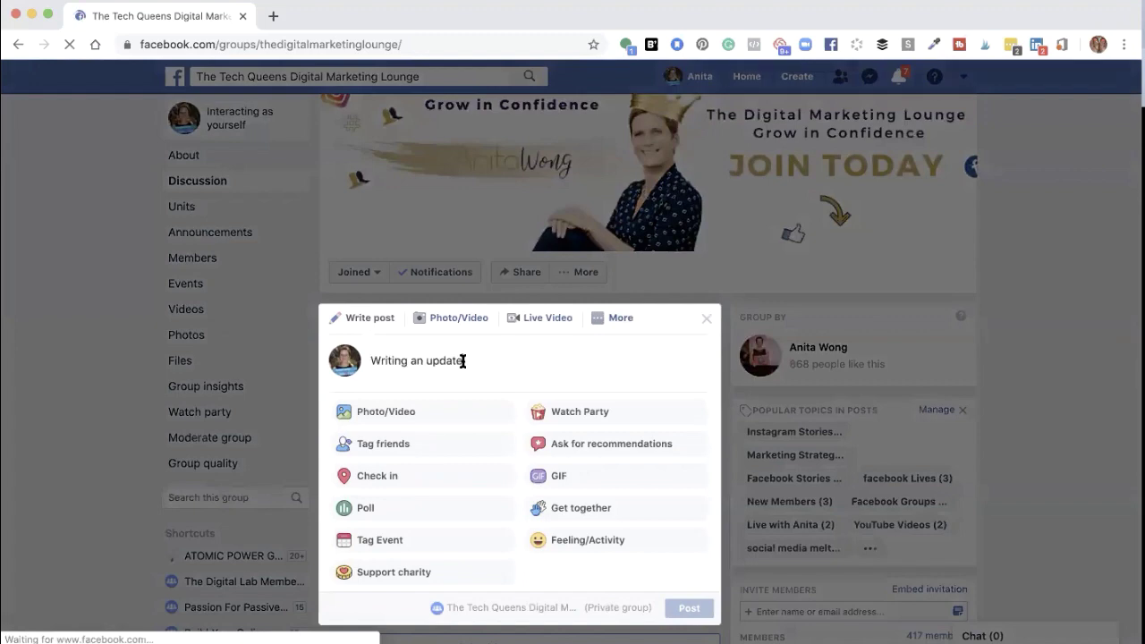
{"action": "scroll", "coordinate": [462, 361], "scroll_direction": "down", "scroll_amount": 3}
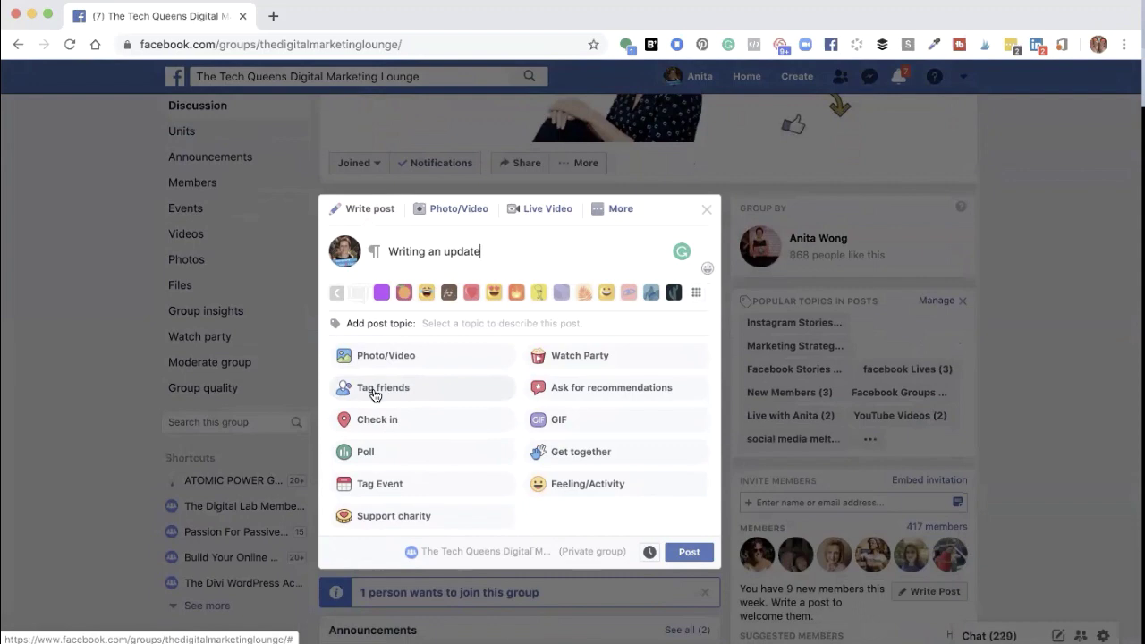
{"action": "left_click", "coordinate": [120, 236]}
{"action": "scroll", "coordinate": [120, 236], "scroll_direction": "up", "scroll_amount": 3}
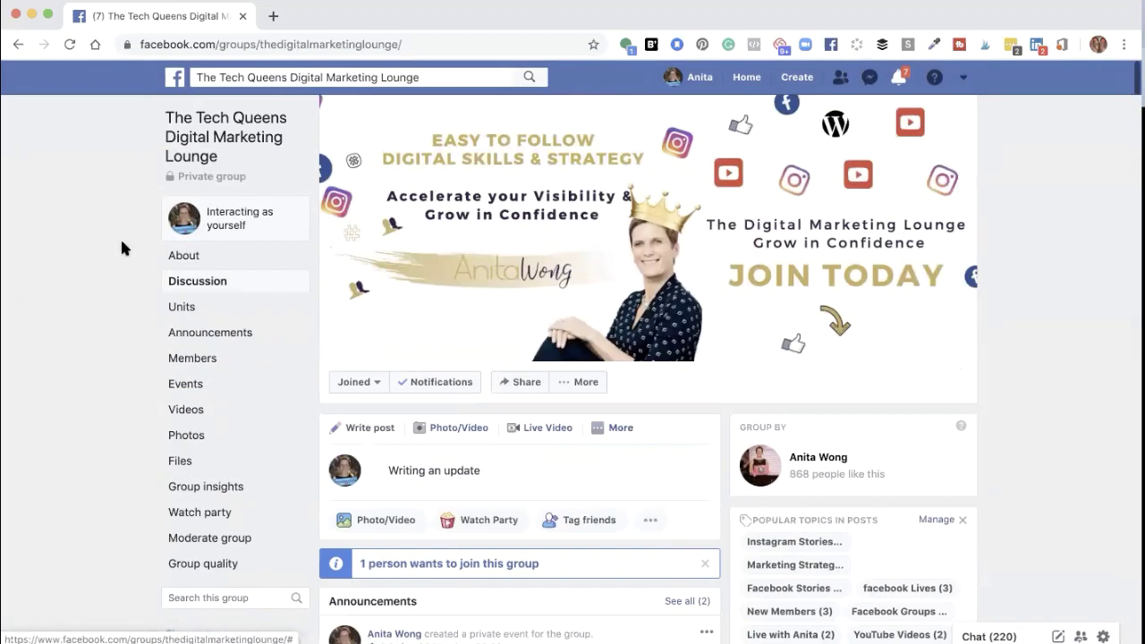
Step: Set the group's interaction identity to the linked Page
{"action": "left_click", "coordinate": [229, 217]}
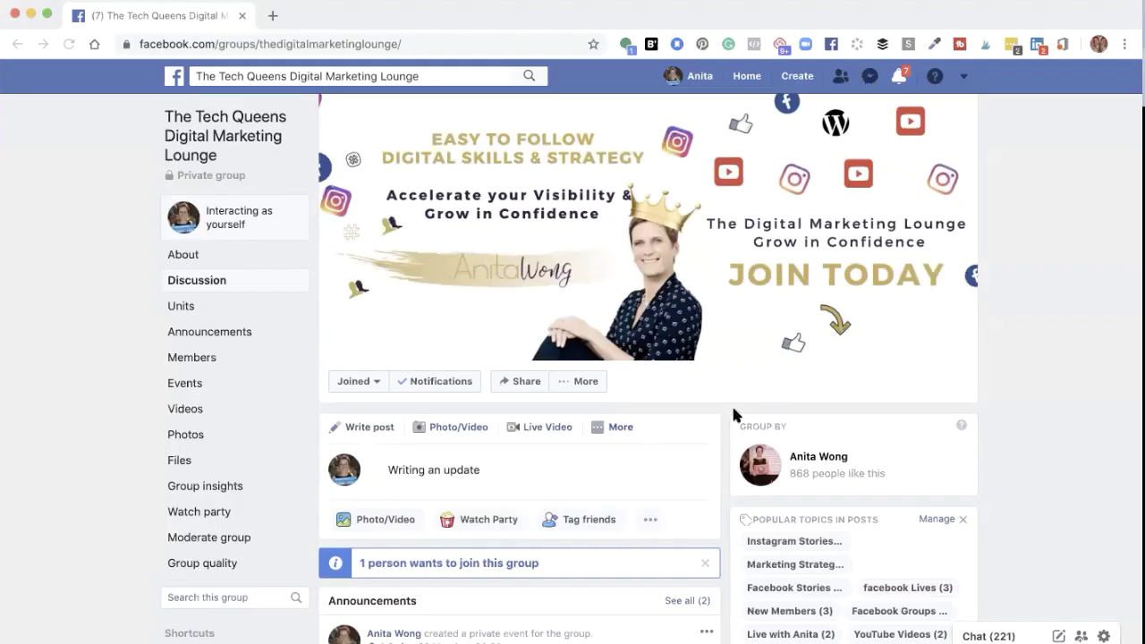
{"action": "left_click", "coordinate": [234, 221]}
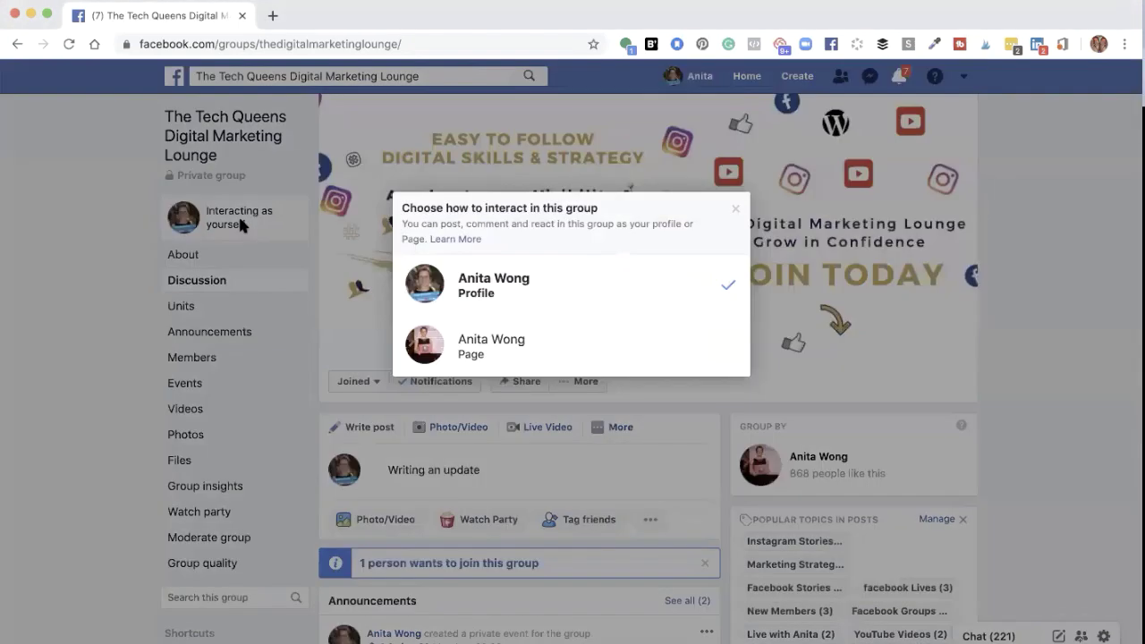
{"action": "left_click", "coordinate": [483, 286]}
{"action": "left_click", "coordinate": [603, 227]}
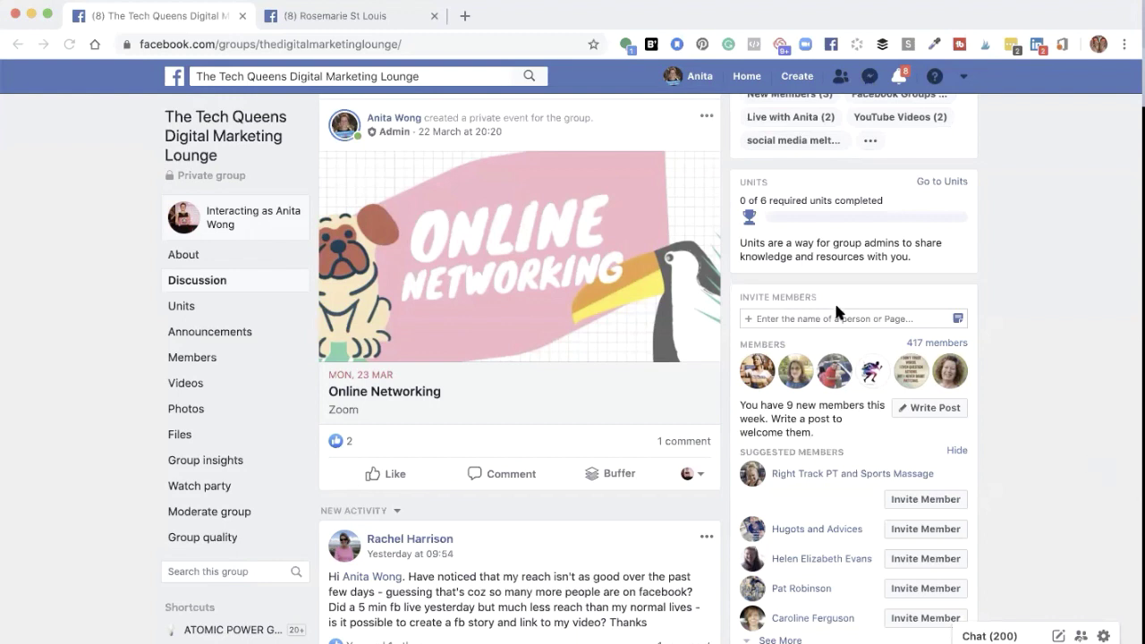
Step: Examine the suggested people and Pages in the group's Invite Members field without inviting anyone
{"action": "left_click", "coordinate": [439, 42]}
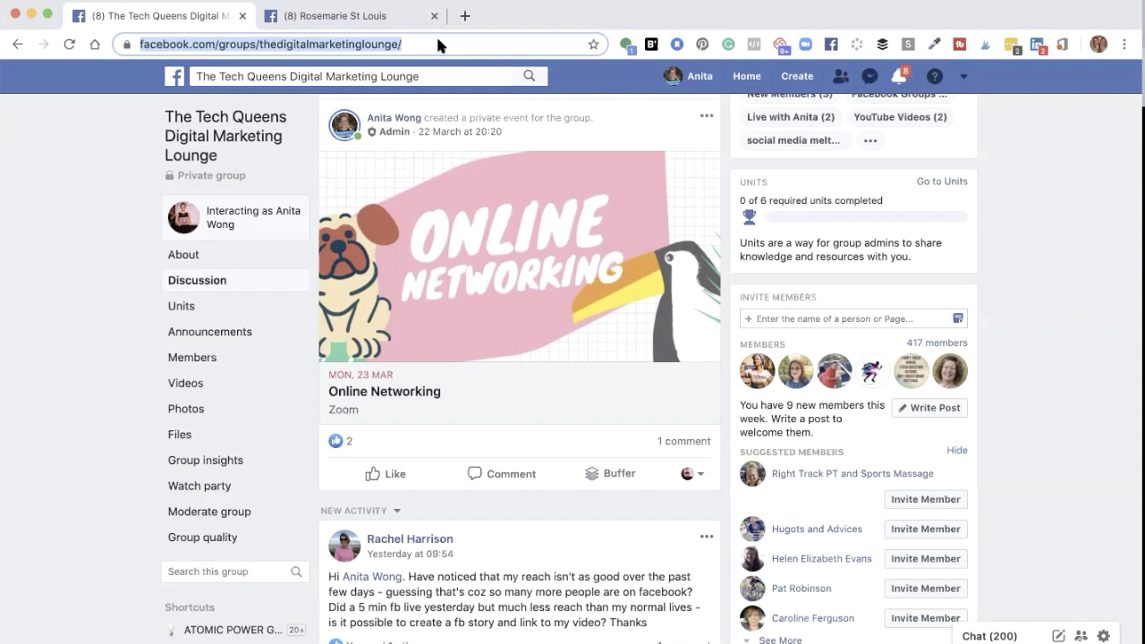
{"action": "left_click", "coordinate": [820, 318]}
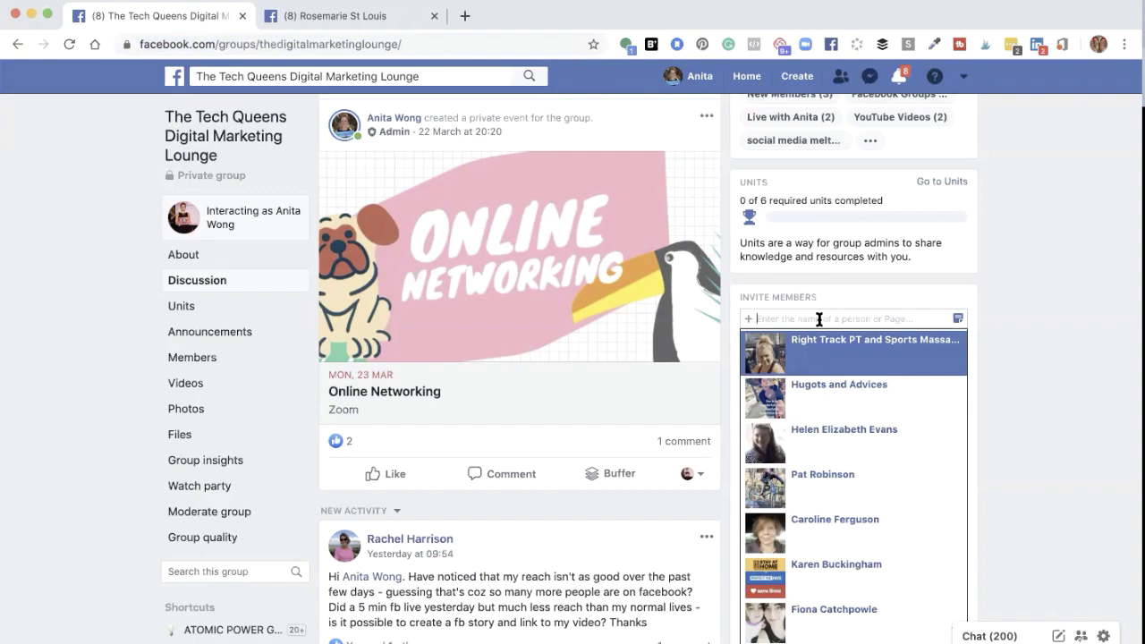
{"action": "left_click", "coordinate": [1051, 283]}
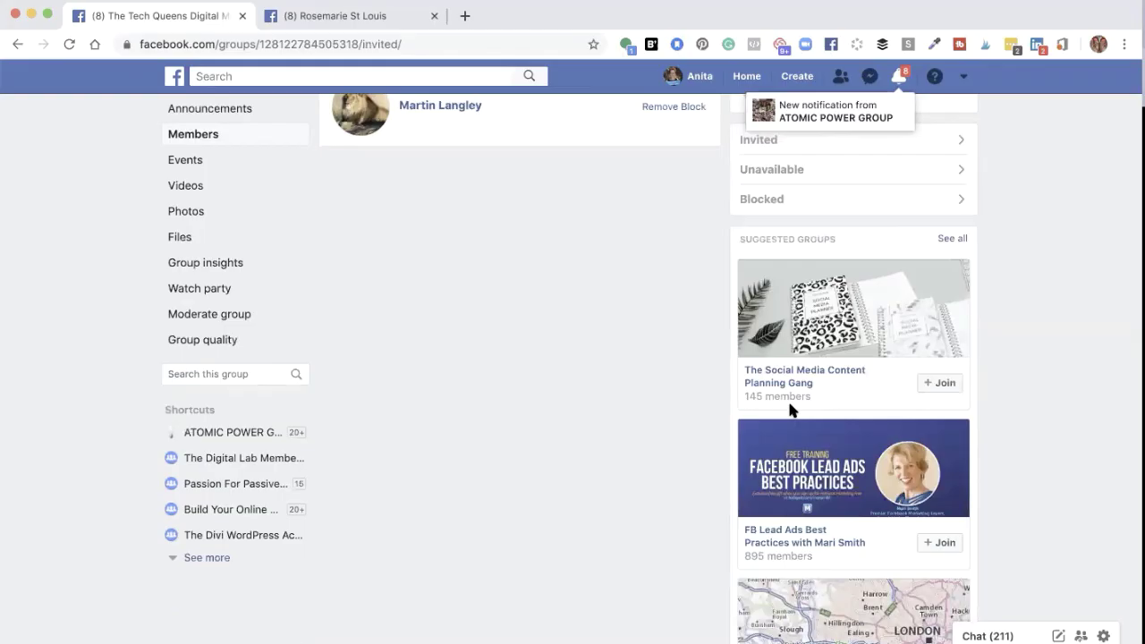
Step: Review the group's pending invitations, and look through the group's discussion feed
{"action": "scroll", "coordinate": [789, 404], "scroll_direction": "up", "scroll_amount": 5}
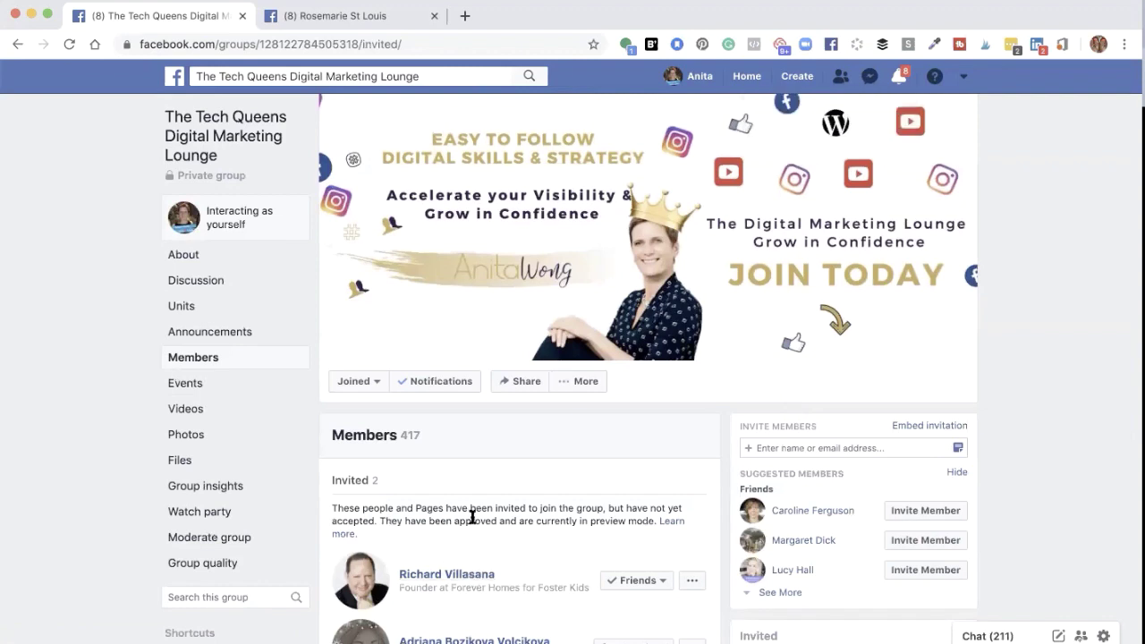
{"action": "scroll", "coordinate": [471, 519], "scroll_direction": "down", "scroll_amount": 1}
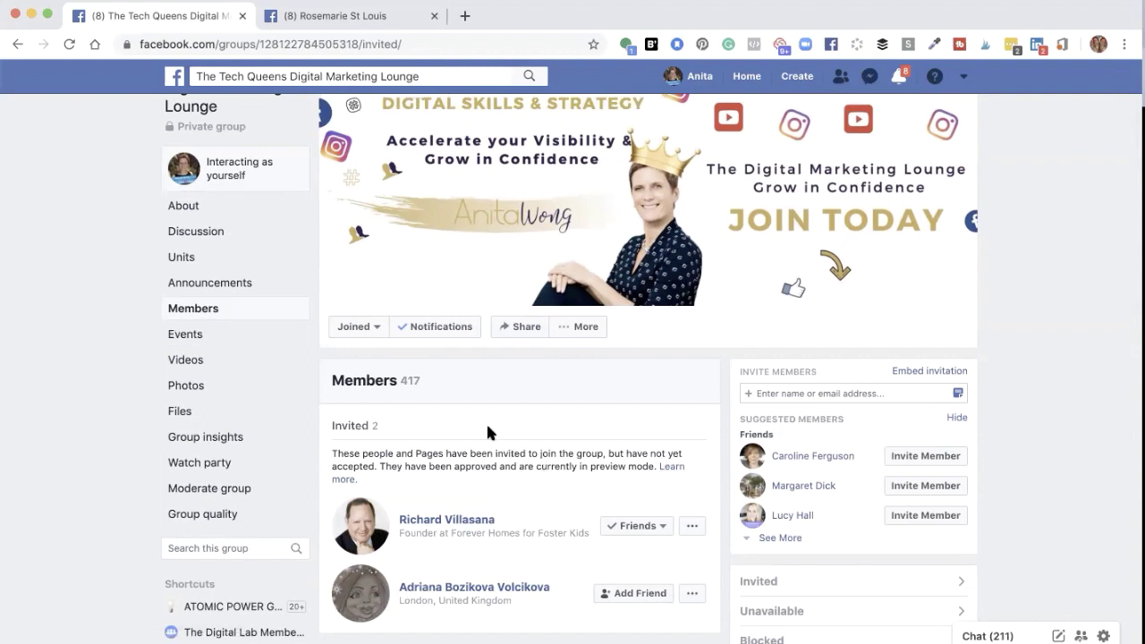
{"action": "left_click", "coordinate": [185, 233]}
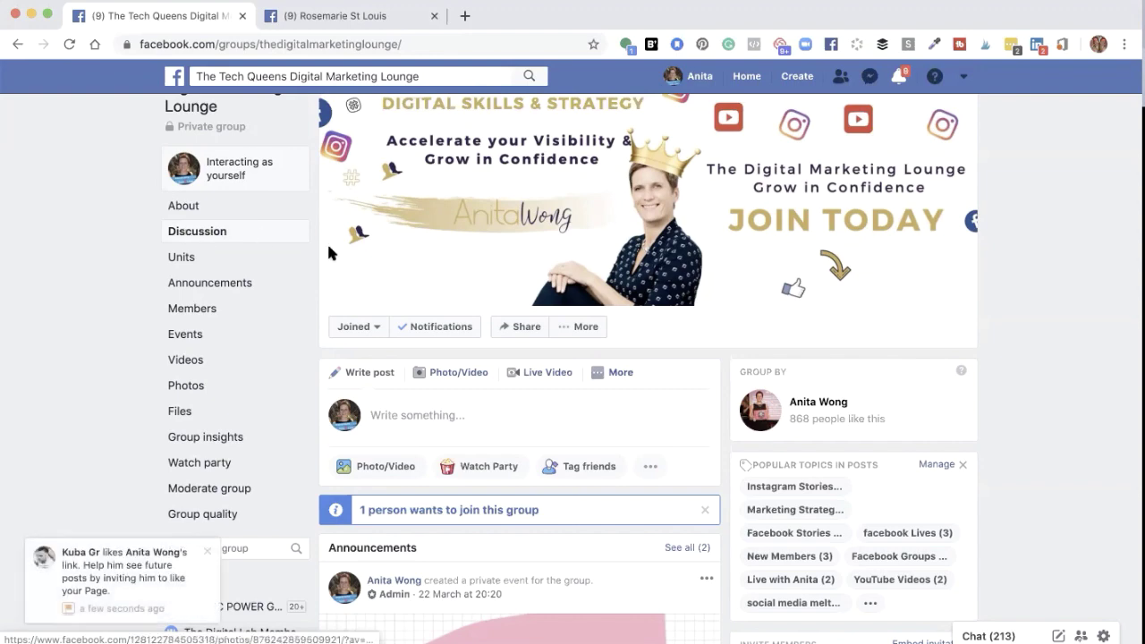
{"action": "scroll", "coordinate": [813, 474], "scroll_direction": "down", "scroll_amount": 3}
{"action": "scroll", "coordinate": [813, 474], "scroll_direction": "down", "scroll_amount": 10}
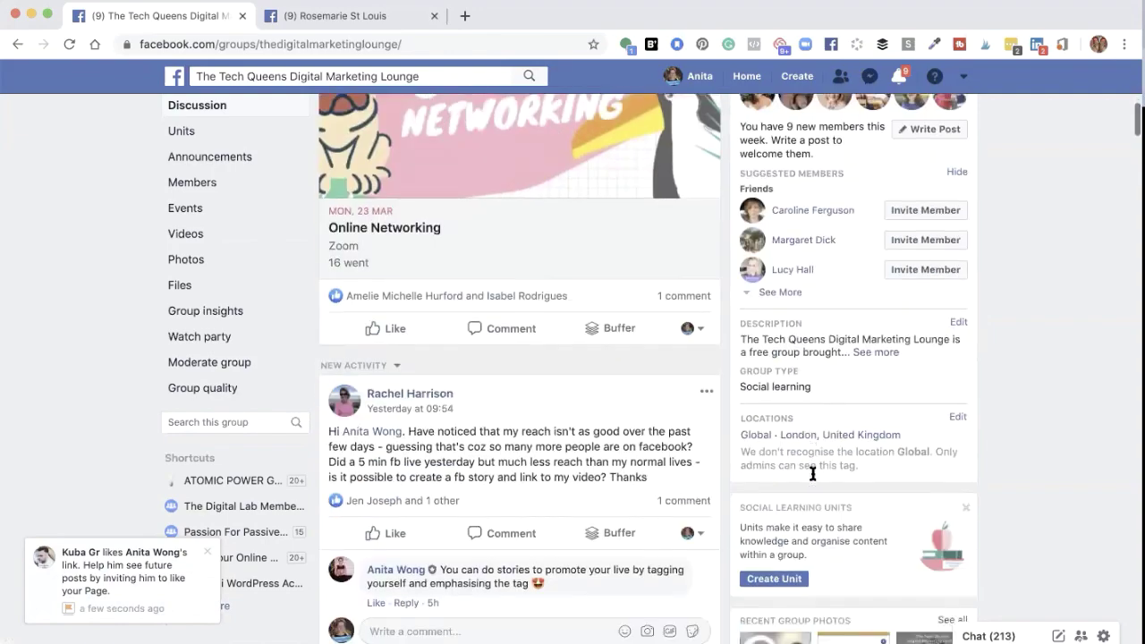
{"action": "scroll", "coordinate": [572, 342], "scroll_direction": "up", "scroll_amount": 15}
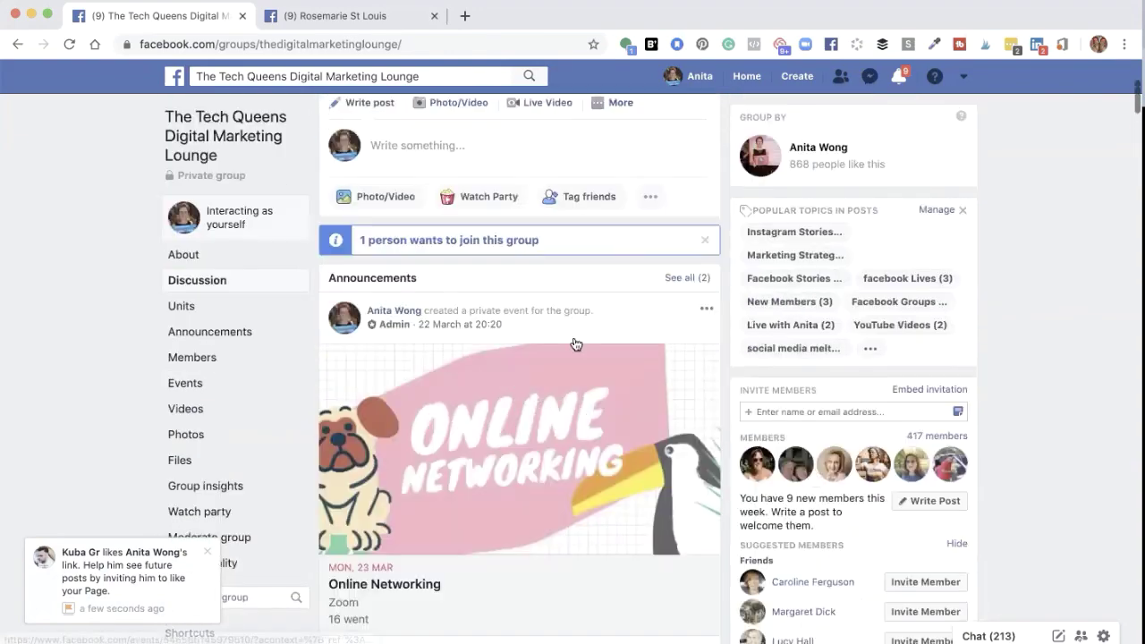
Step: View the group's list of invited people and open the options for the second pending invitation
{"action": "left_click", "coordinate": [196, 359]}
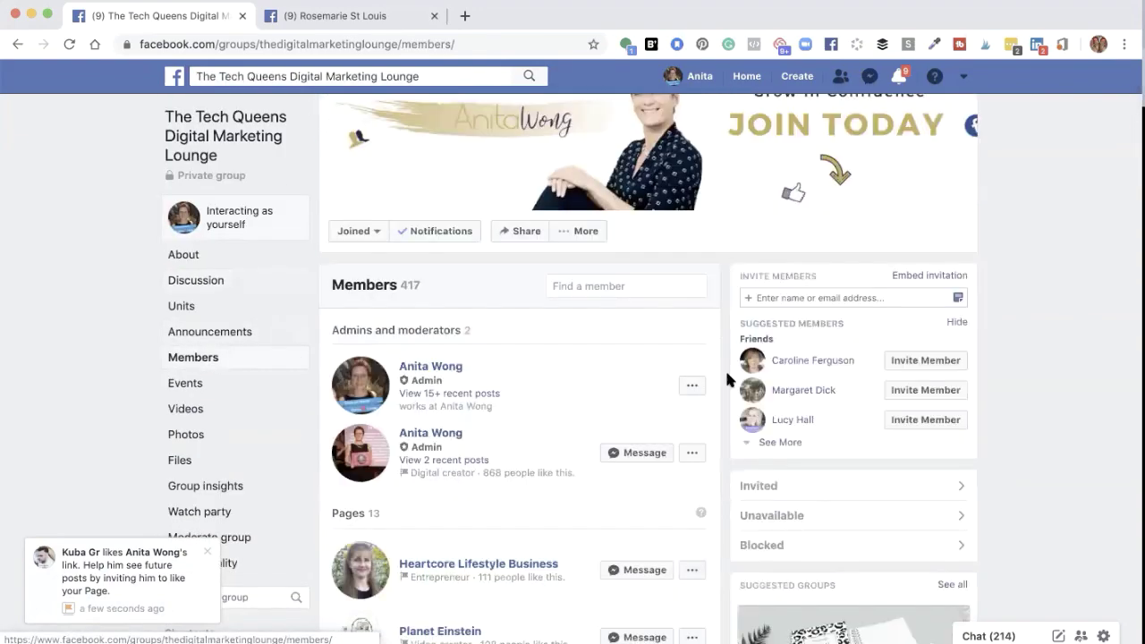
{"action": "left_click", "coordinate": [812, 483]}
{"action": "scroll", "coordinate": [809, 481], "scroll_direction": "down", "scroll_amount": 3}
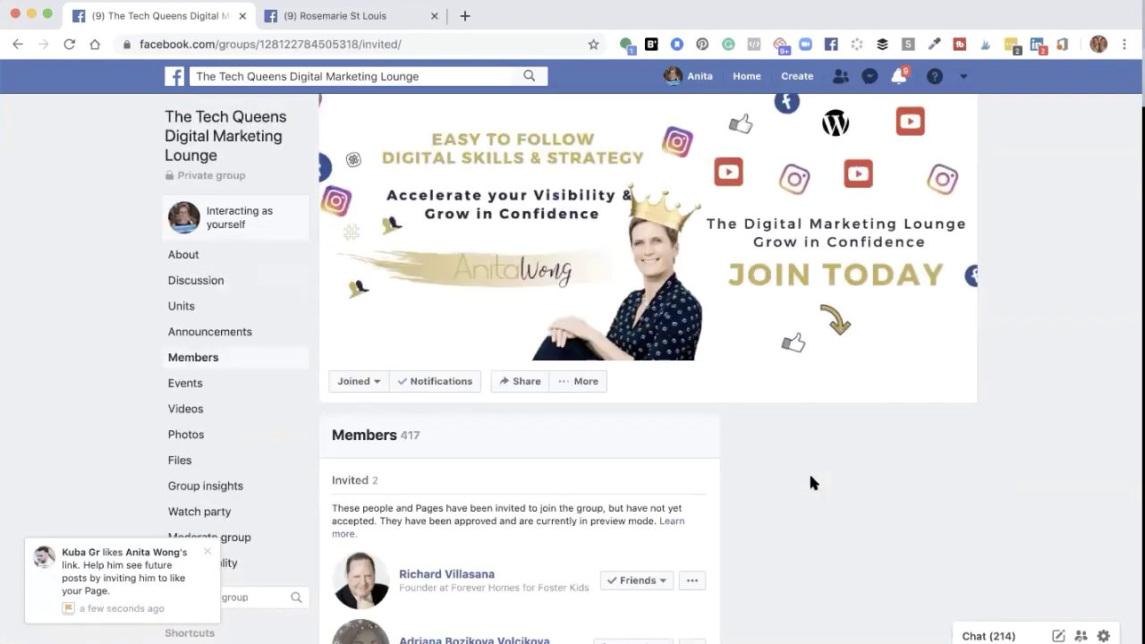
{"action": "scroll", "coordinate": [575, 421], "scroll_direction": "down", "scroll_amount": 3}
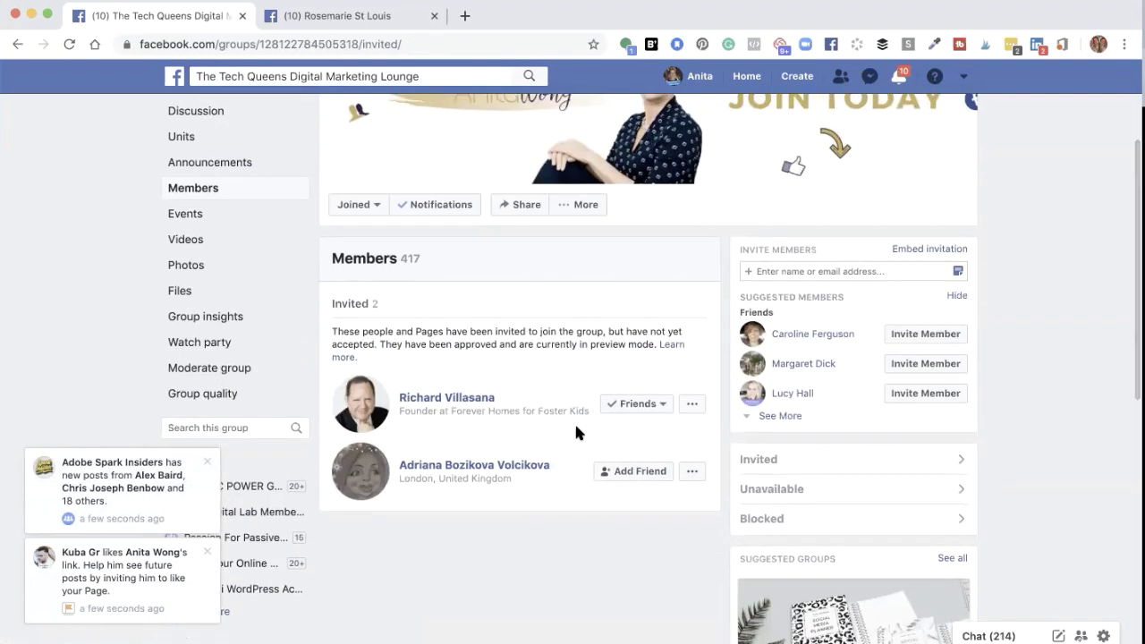
{"action": "left_click", "coordinate": [696, 479]}
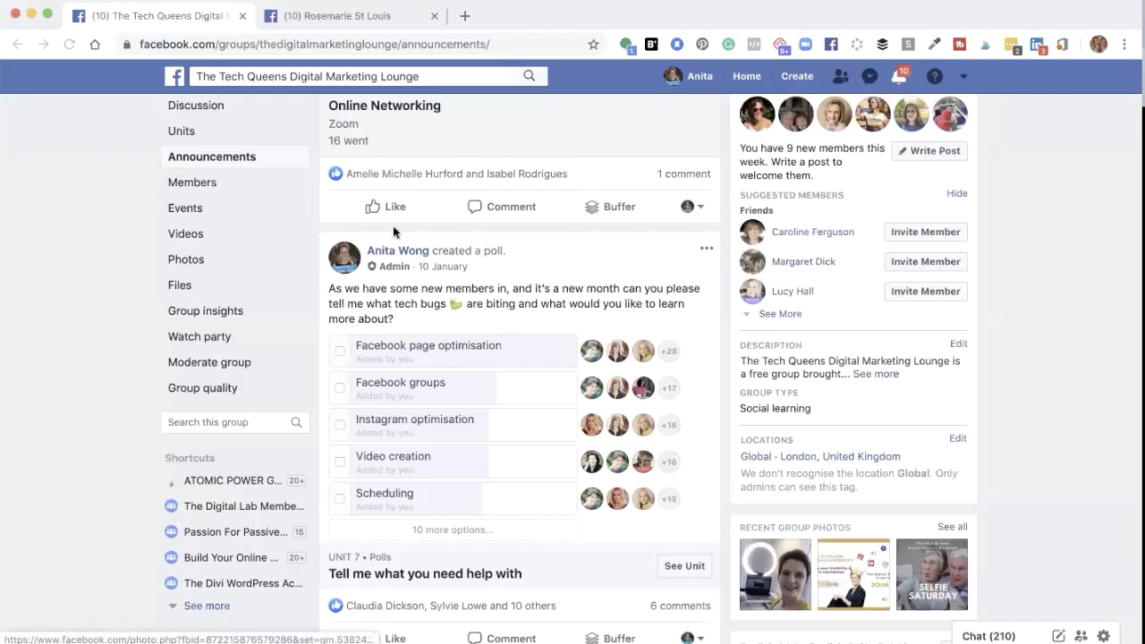
Step: Vote for "Facebook page optimisation" in the group's announcements poll as the personal profile
{"action": "scroll", "coordinate": [393, 231], "scroll_direction": "up", "scroll_amount": 5}
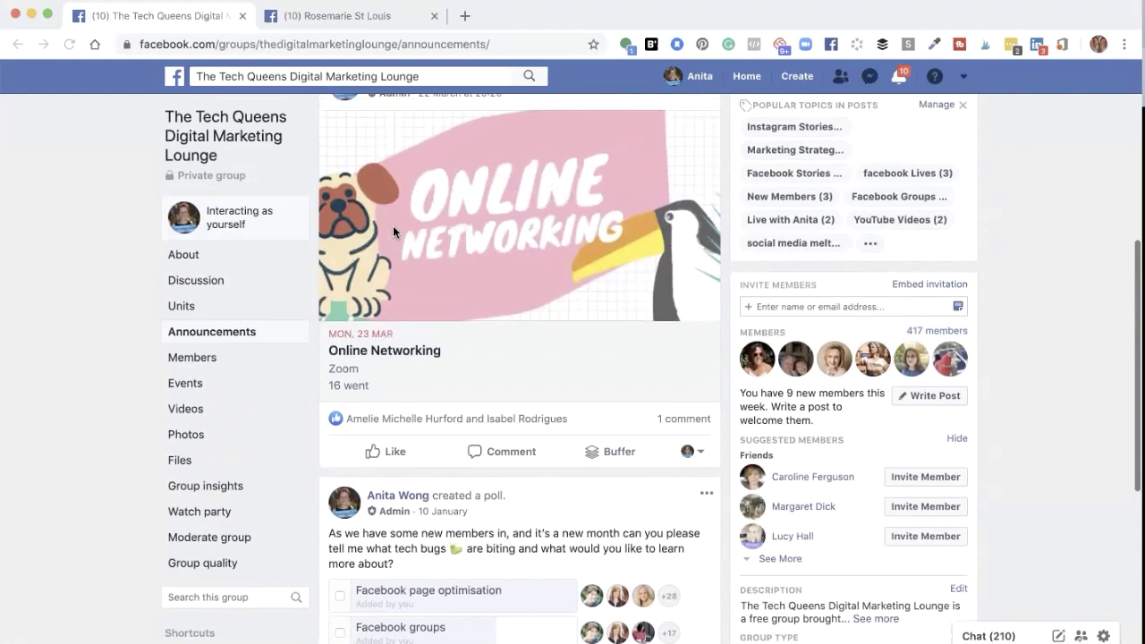
{"action": "left_click", "coordinate": [222, 216]}
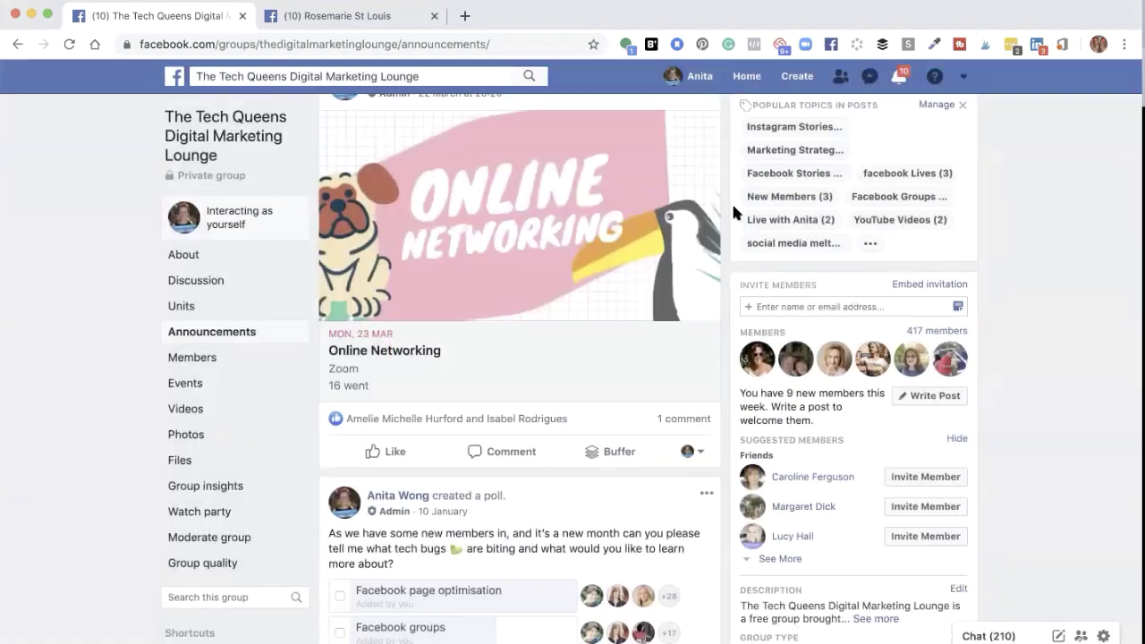
{"action": "left_click", "coordinate": [736, 208]}
{"action": "scroll", "coordinate": [621, 412], "scroll_direction": "down", "scroll_amount": 5}
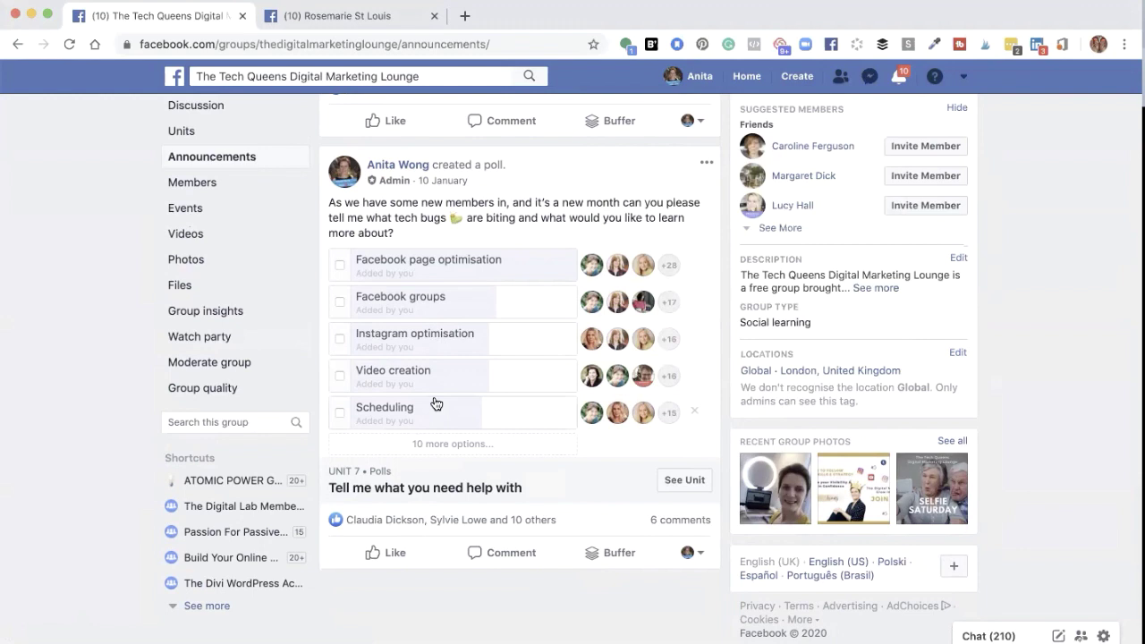
{"action": "left_click", "coordinate": [340, 267]}
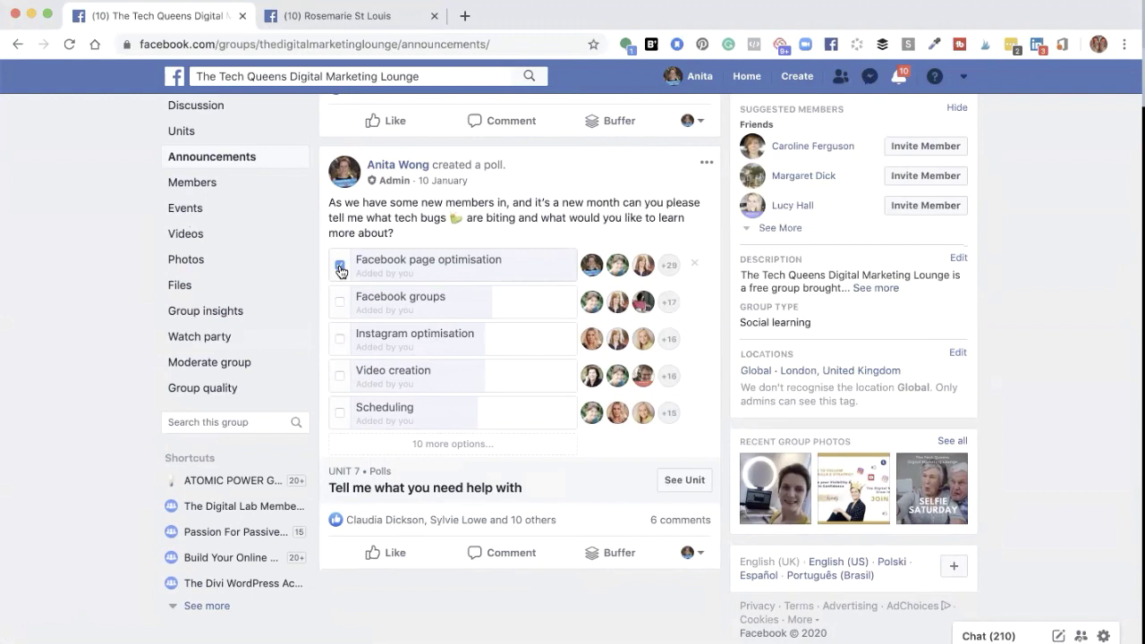
Step: Switch the group's interaction identity to the linked Page and check whether the announcements poll offers voting
{"action": "scroll", "coordinate": [340, 271], "scroll_direction": "up", "scroll_amount": 3}
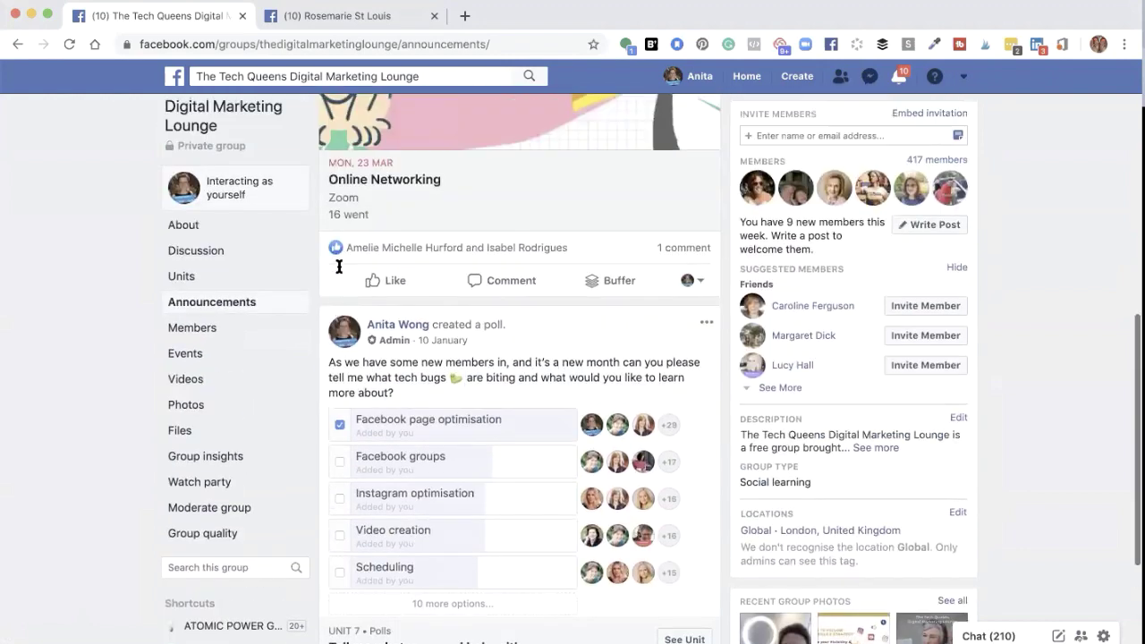
{"action": "left_click", "coordinate": [234, 223]}
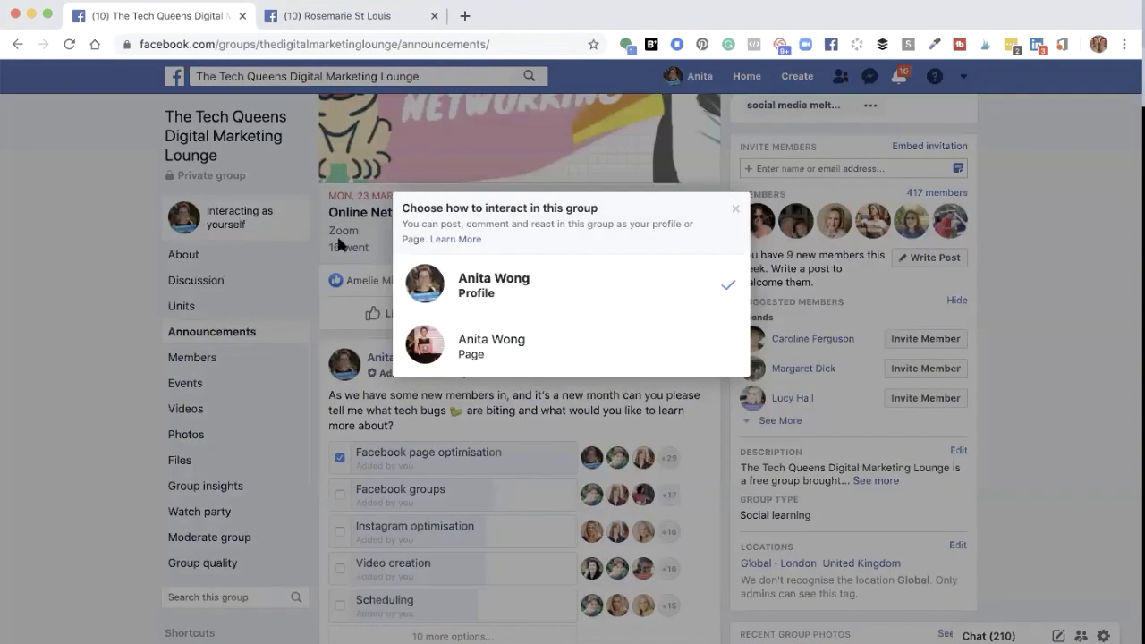
{"action": "left_click", "coordinate": [494, 344]}
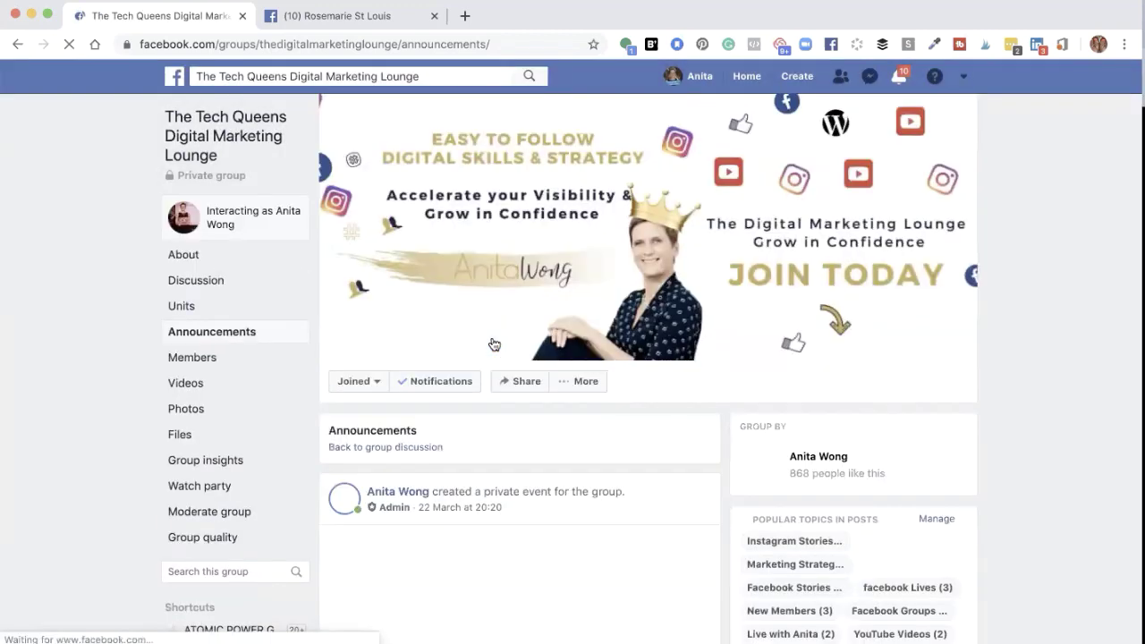
{"action": "scroll", "coordinate": [494, 344], "scroll_direction": "down", "scroll_amount": 10}
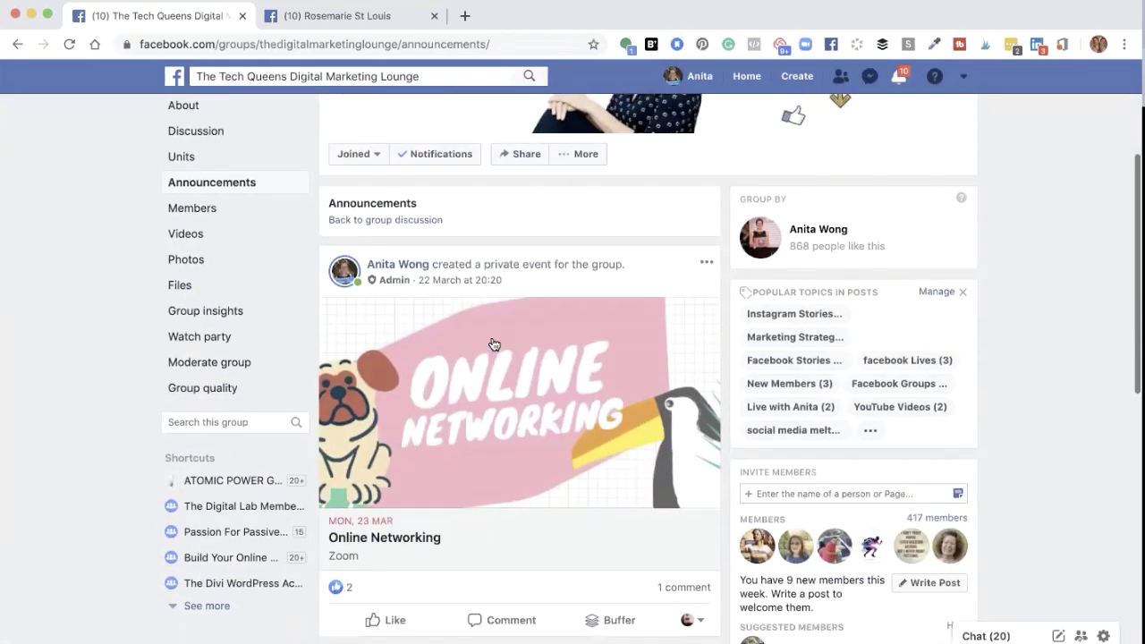
{"action": "scroll", "coordinate": [494, 344], "scroll_direction": "down", "scroll_amount": 2}
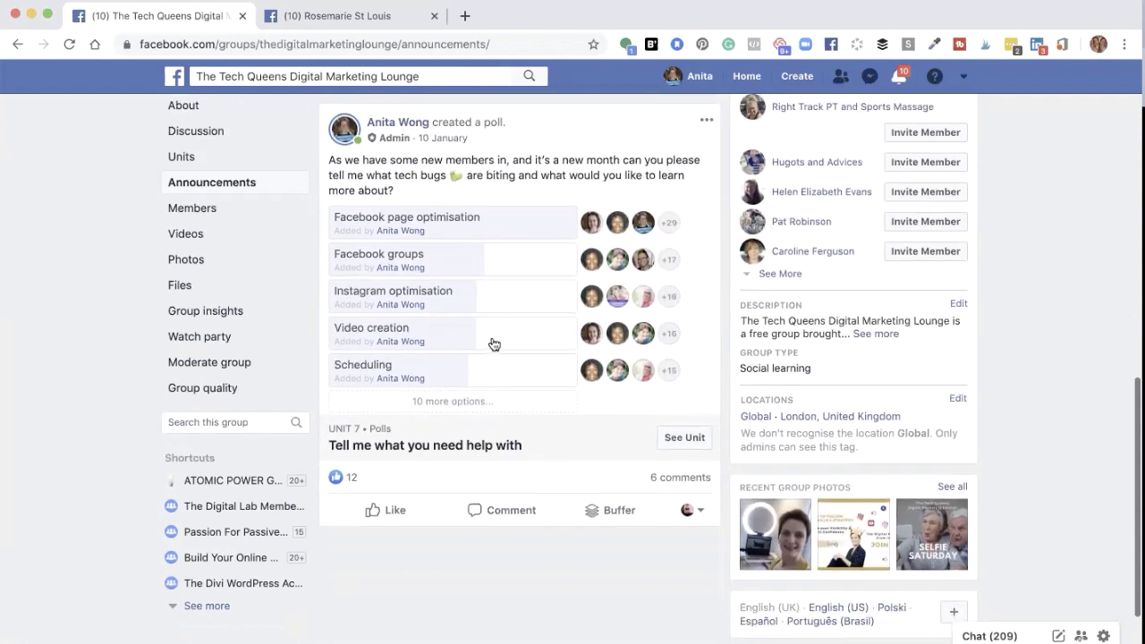
{"action": "scroll", "coordinate": [491, 335], "scroll_direction": "up", "scroll_amount": 1}
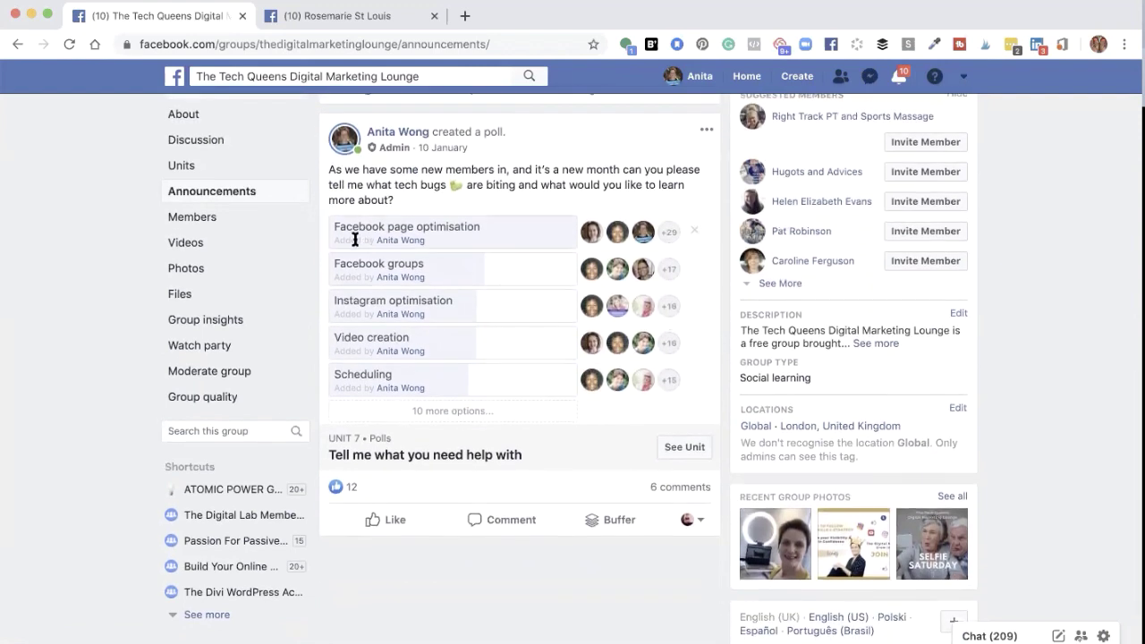